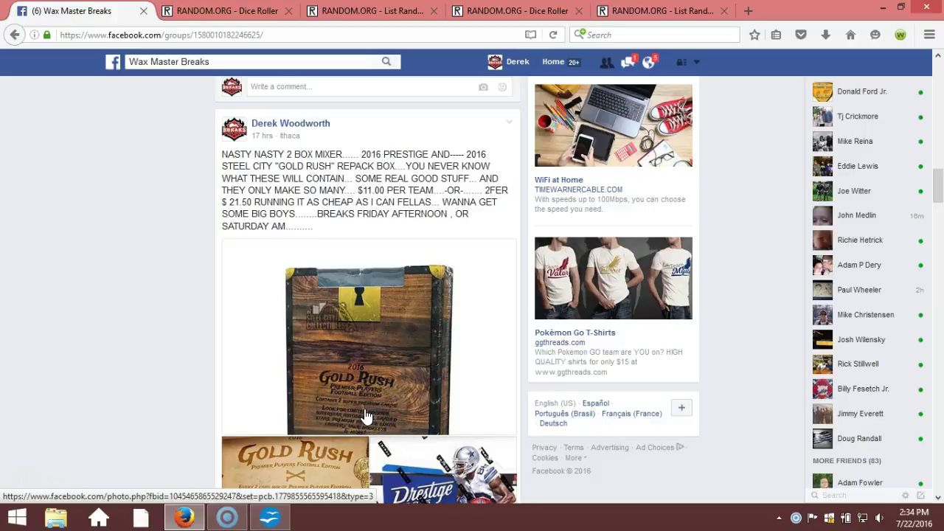
# Post 'LIVE...>!' on the group's break post and roll two dice on RANDOM.ORG (5 and 4).
pyautogui.scroll(-2, 366, 417)
pyautogui.click(369, 302)
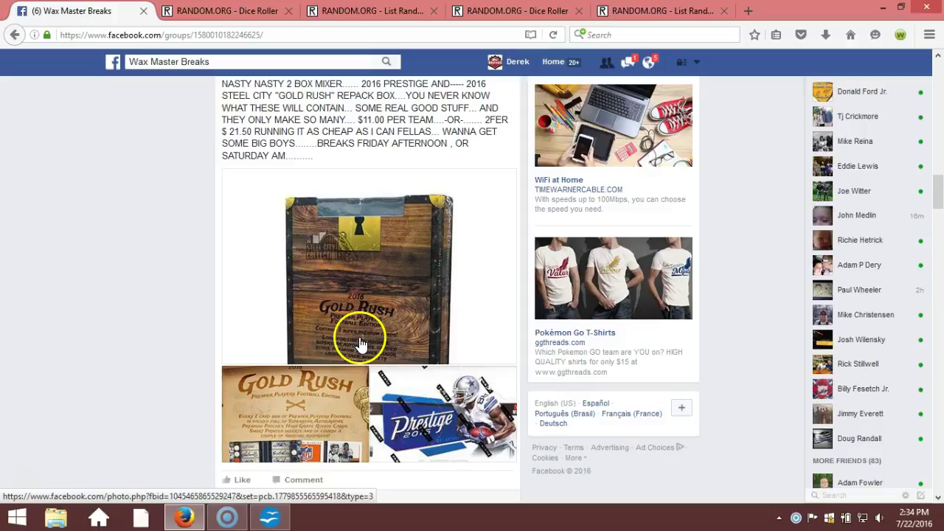
pyautogui.scroll(-4, 362, 341)
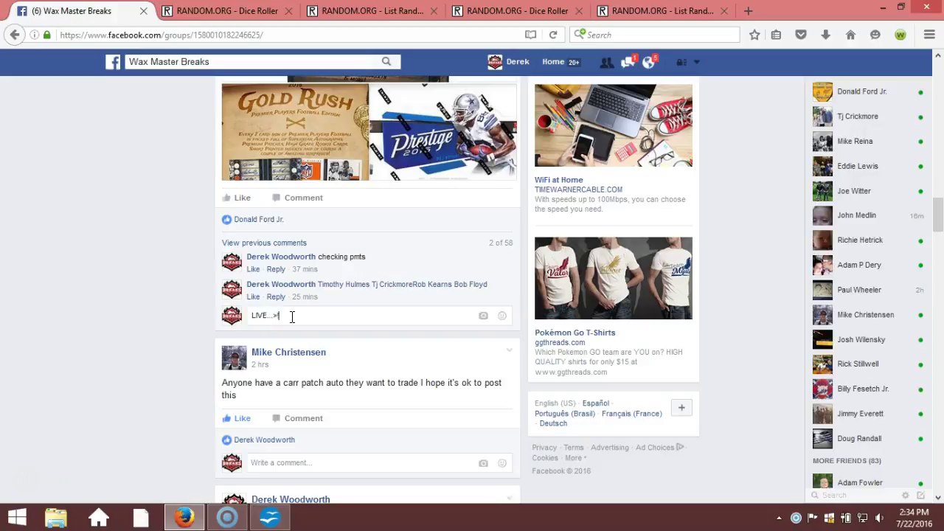
pyautogui.write('!')
pyautogui.press('Return')
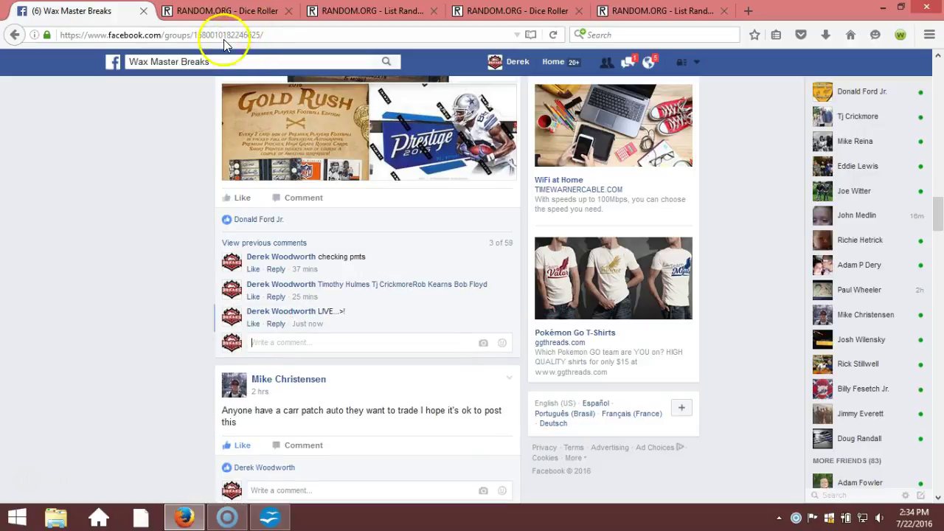
pyautogui.click(233, 10)
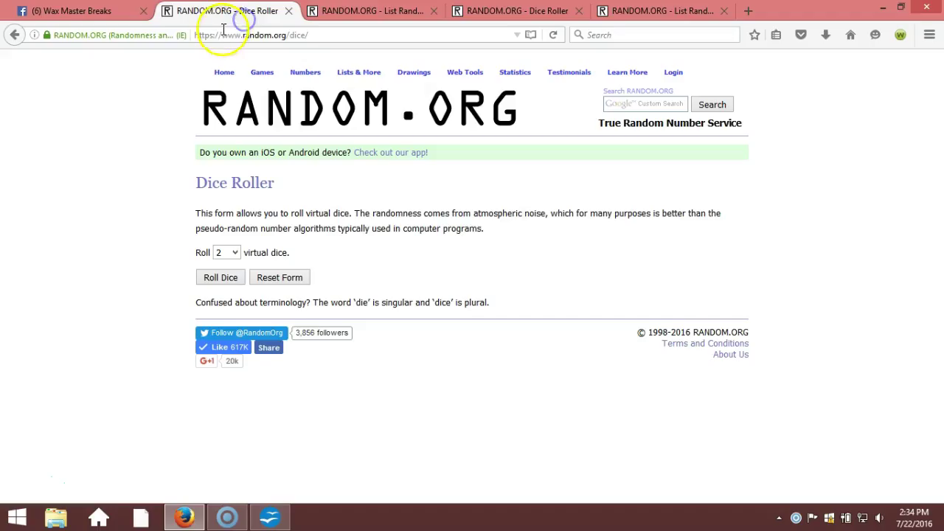
pyautogui.click(231, 278)
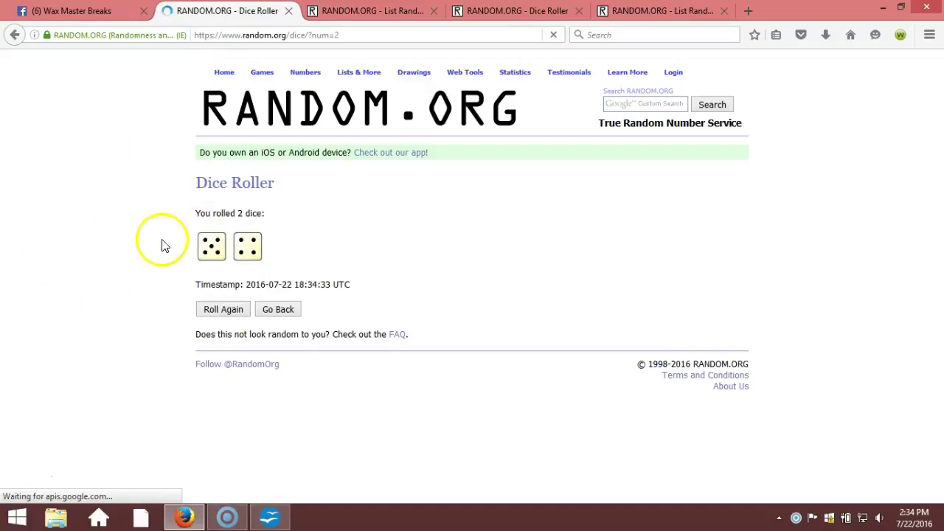
pyautogui.click(369, 10)
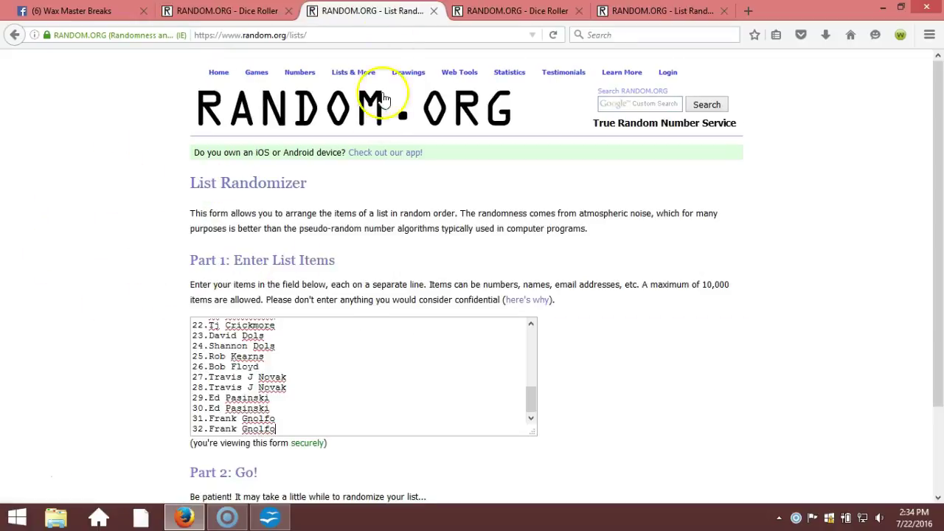
pyautogui.moveTo(531, 402); pyautogui.dragTo(526, 325)
pyautogui.click(931, 520)
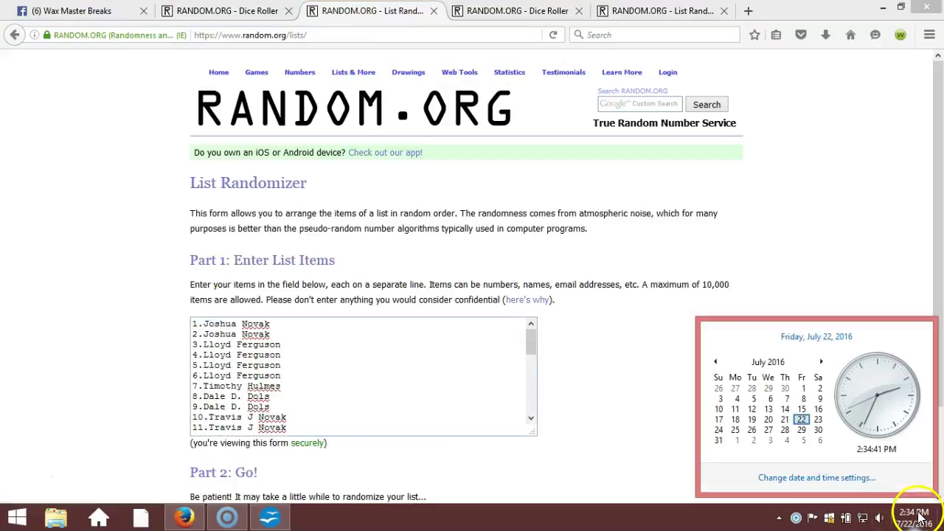
pyautogui.click(630, 448)
pyautogui.scroll(-3, 629, 438)
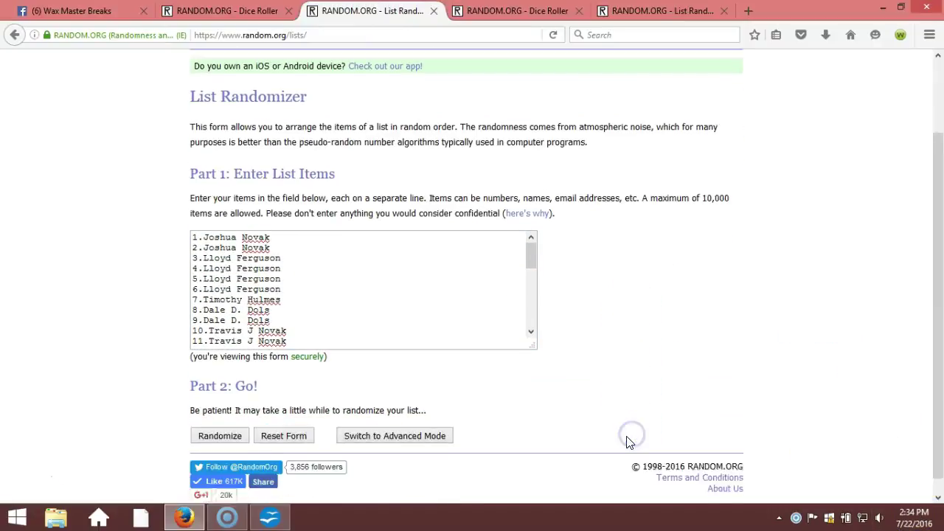
# Randomize the 32-name participant list, then reshuffle it twice more for three randomizations.
pyautogui.click(212, 425)
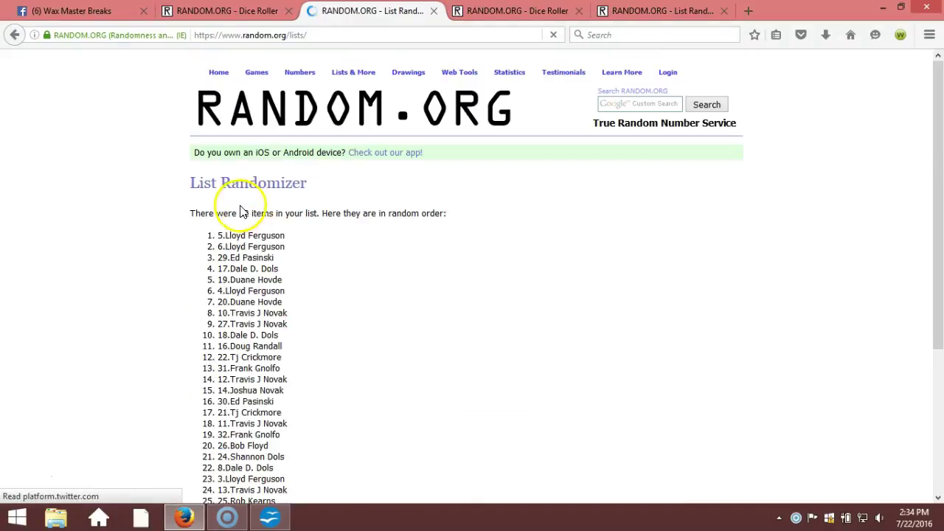
pyautogui.moveTo(238, 213); pyautogui.dragTo(341, 214)
pyautogui.scroll(-3, 305, 327)
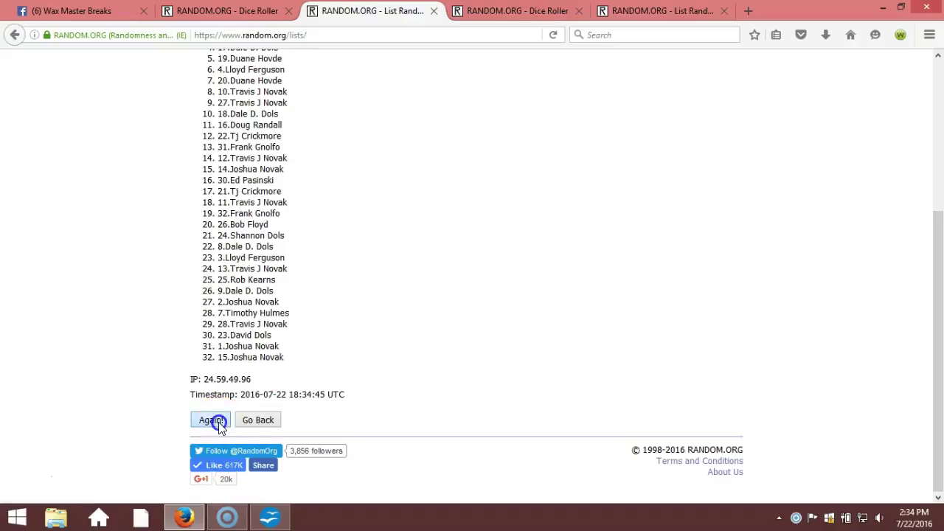
pyautogui.click(219, 422)
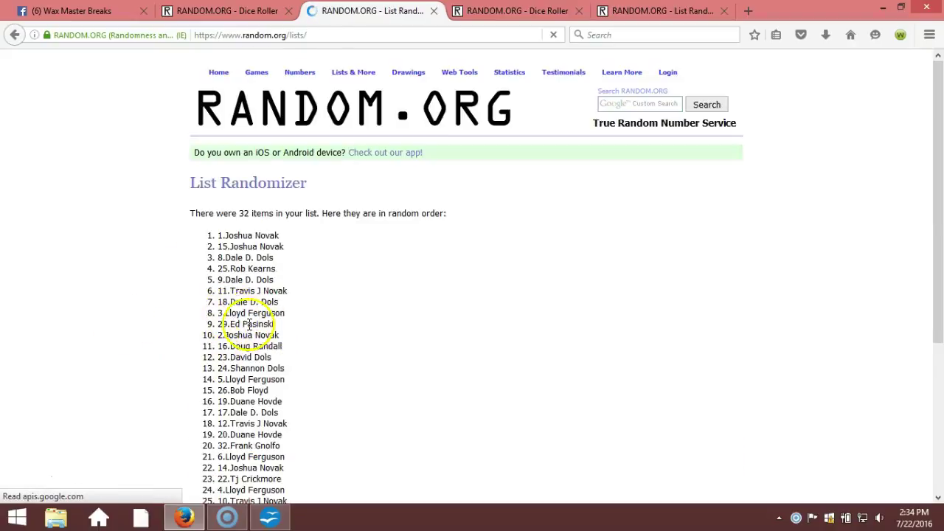
pyautogui.scroll(-5, 274, 302)
pyautogui.moveTo(357, 410); pyautogui.dragTo(295, 411)
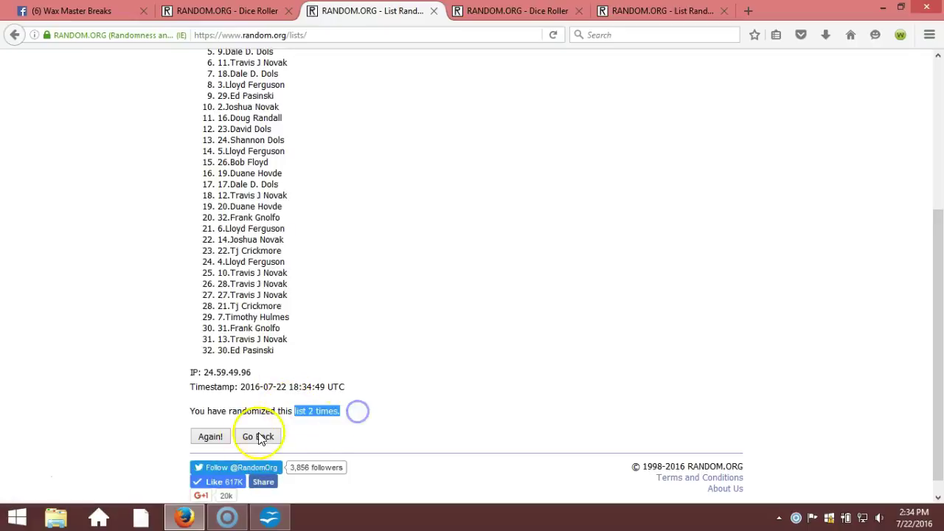
pyautogui.click(215, 437)
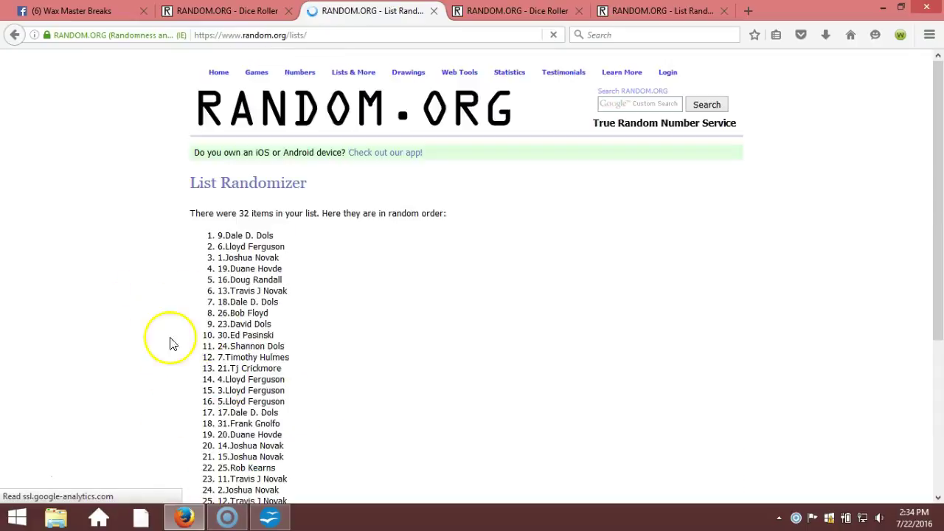
pyautogui.scroll(-5, 234, 391)
# Reshuffle the participant list five more times until it shows 8 randomizations.
pyautogui.click(220, 426)
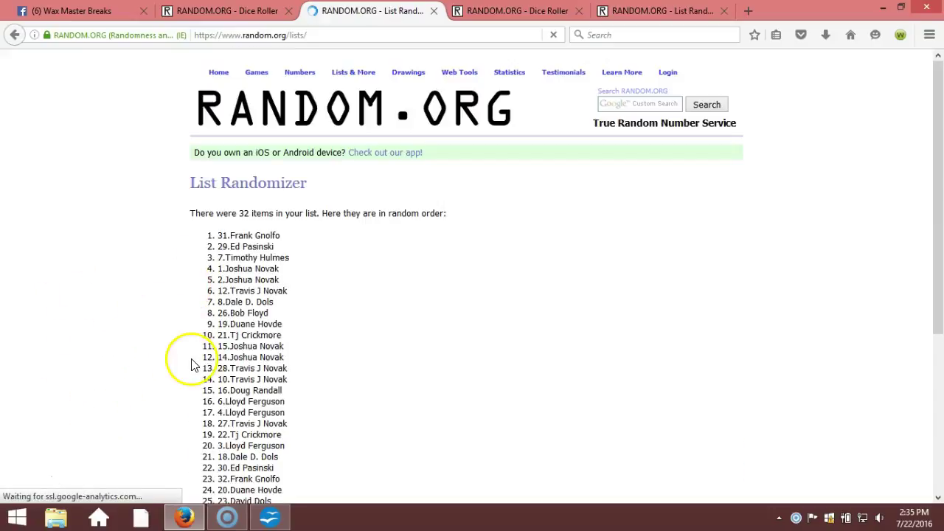
pyautogui.scroll(-5, 192, 362)
pyautogui.scroll(-1, 205, 440)
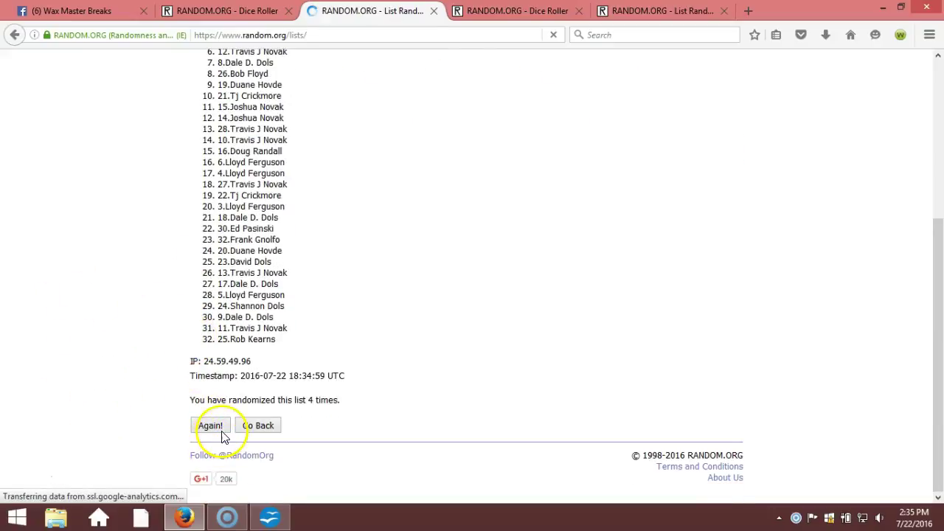
pyautogui.click(221, 435)
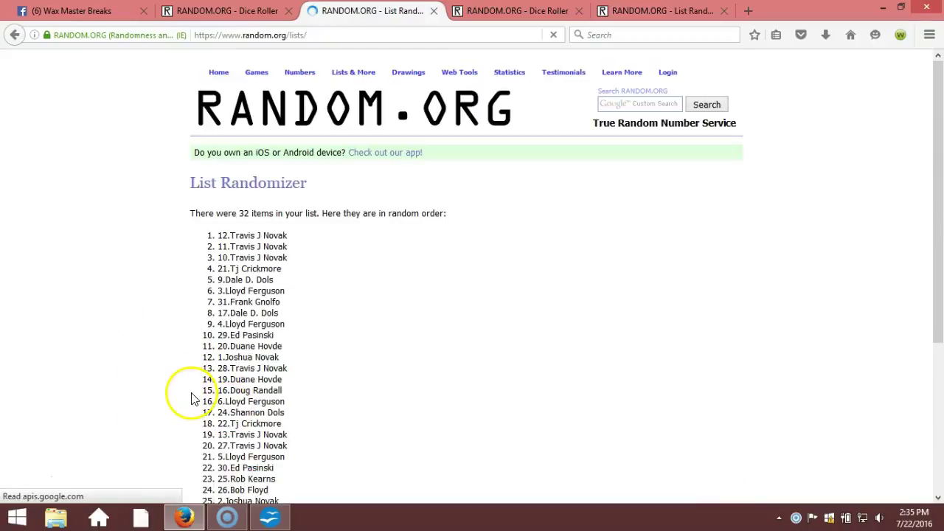
pyautogui.scroll(-5, 177, 390)
pyautogui.click(212, 447)
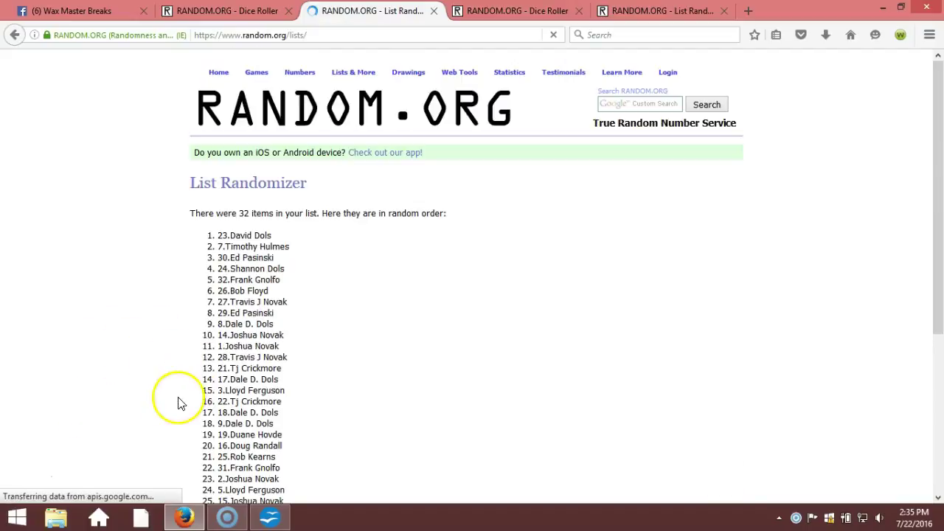
pyautogui.scroll(-5, 180, 401)
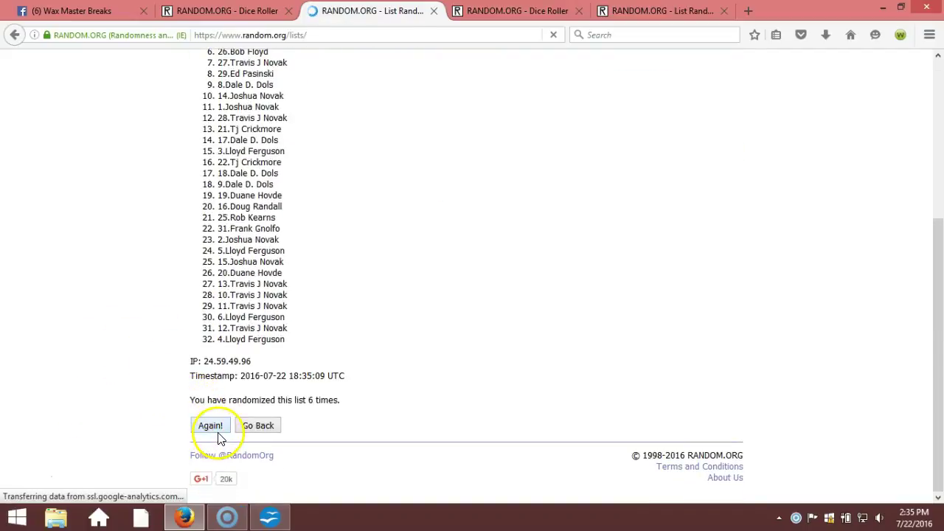
pyautogui.click(217, 432)
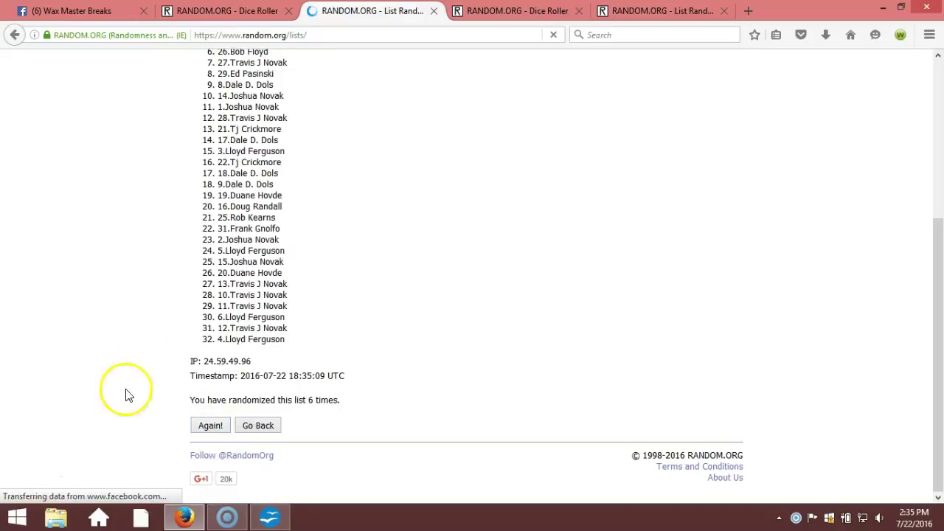
pyautogui.scroll(-5, 165, 410)
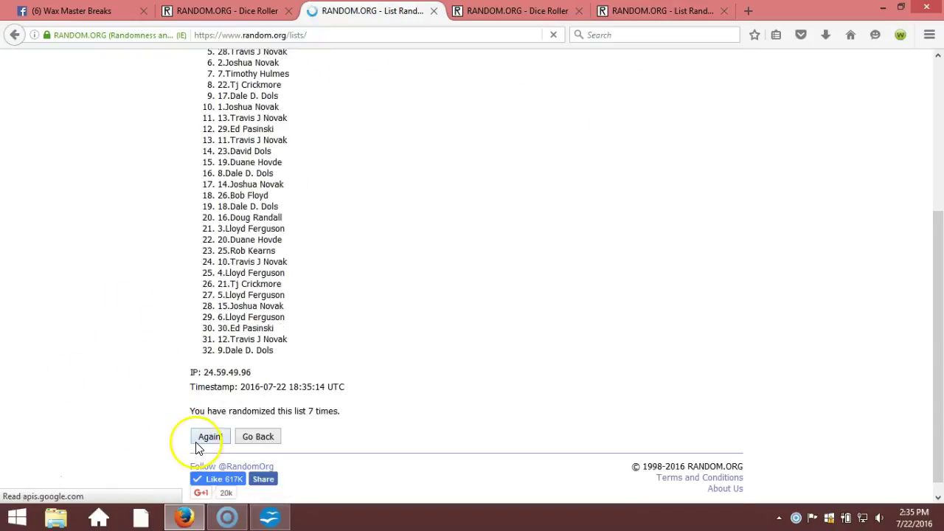
pyautogui.click(211, 440)
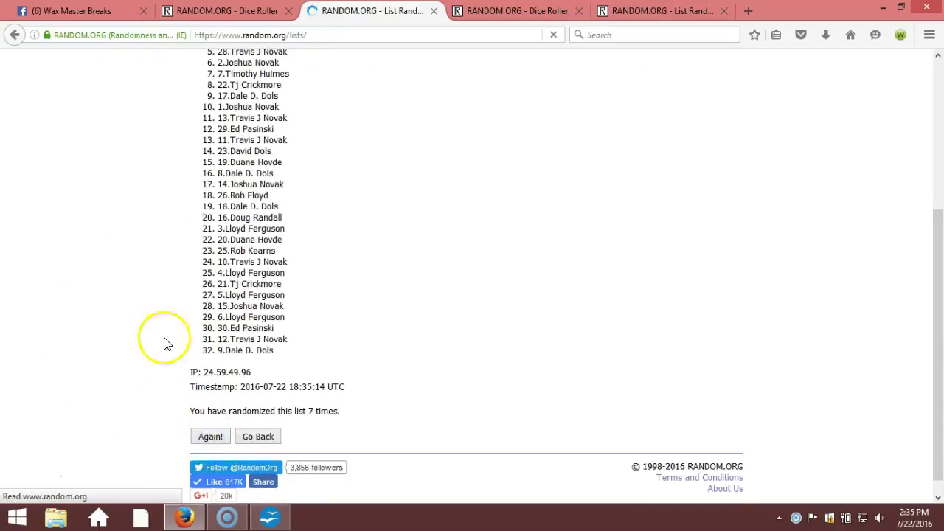
pyautogui.moveTo(216, 235); pyautogui.dragTo(319, 244)
pyautogui.scroll(-5, 318, 251)
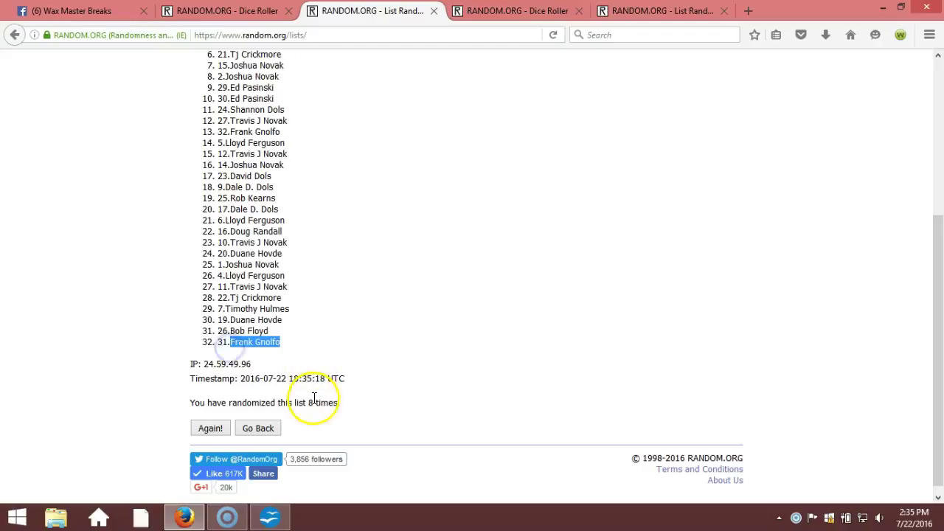
# Shuffle the participant list a ninth time and select all 32 names for copying.
pyautogui.click(258, 12)
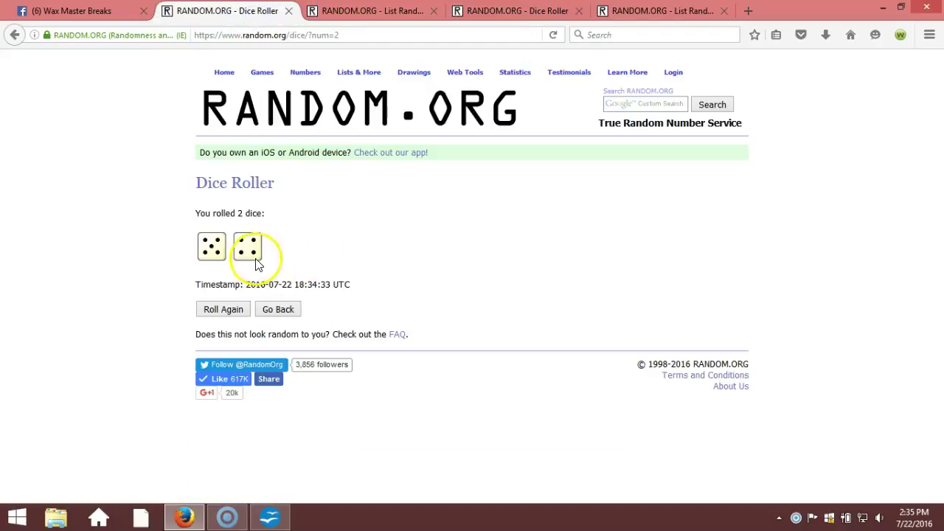
pyautogui.click(369, 10)
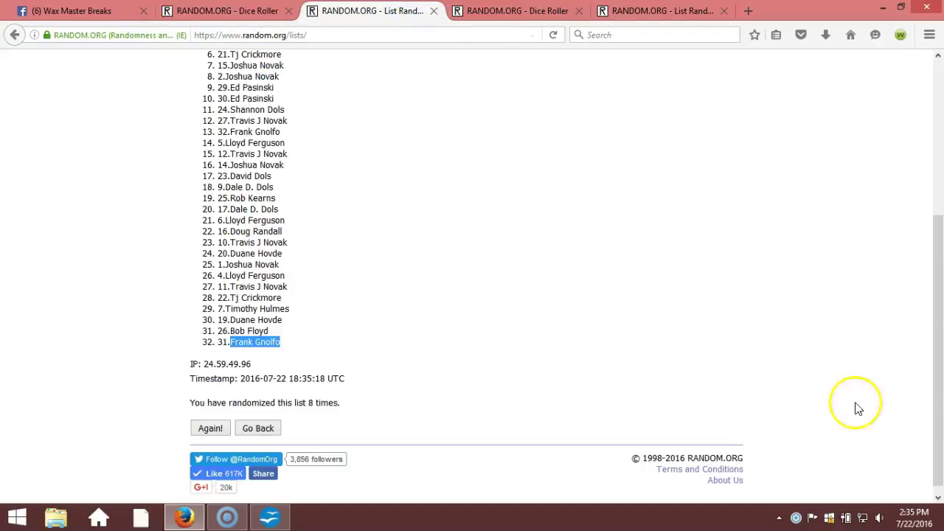
pyautogui.click(908, 516)
pyautogui.click(531, 402)
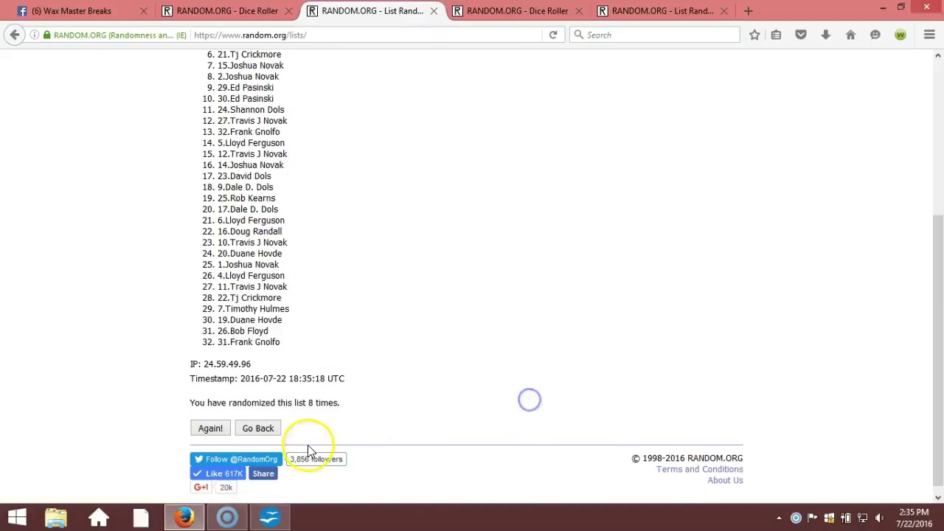
pyautogui.click(212, 428)
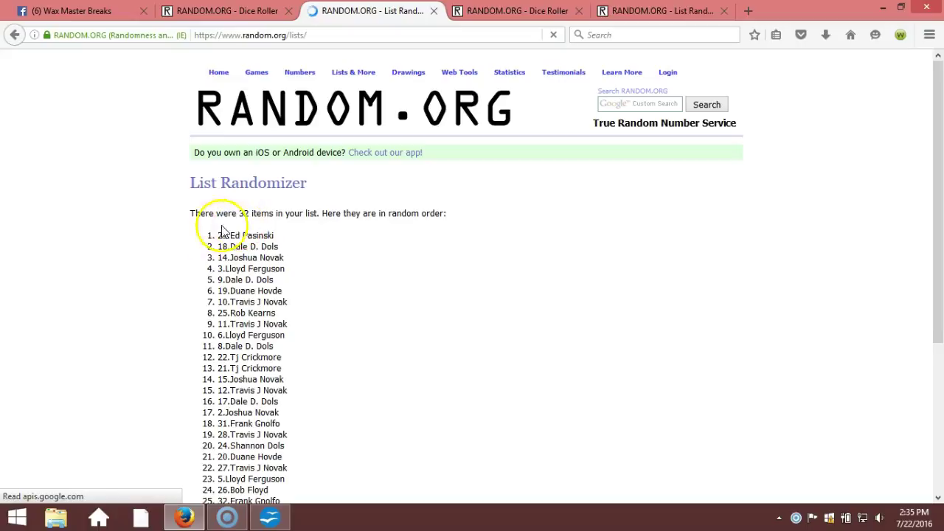
pyautogui.moveTo(263, 232); pyautogui.dragTo(288, 349)
pyautogui.rightClick(281, 338)
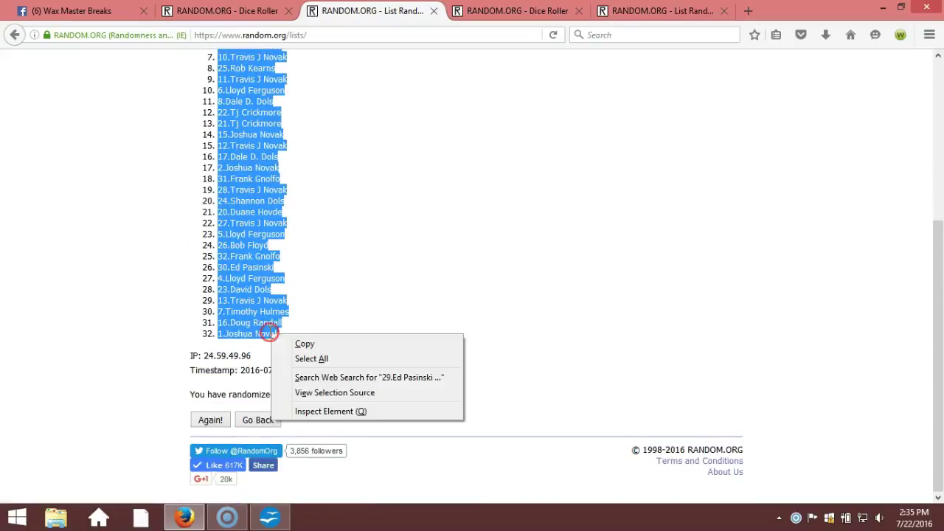
# Copy the shuffled names, paste them as HTML format into column A from A1, and narrow column A.
pyautogui.click(312, 343)
pyautogui.click(285, 519)
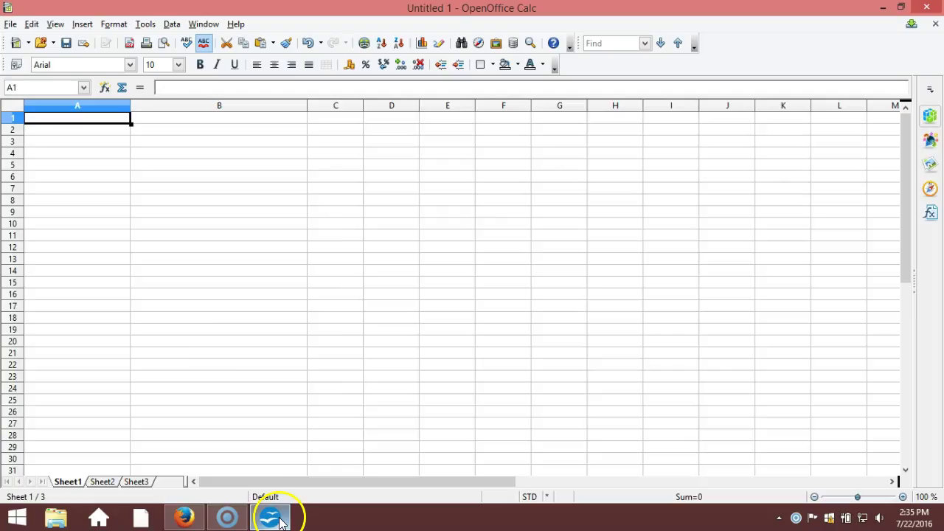
pyautogui.rightClick(54, 122)
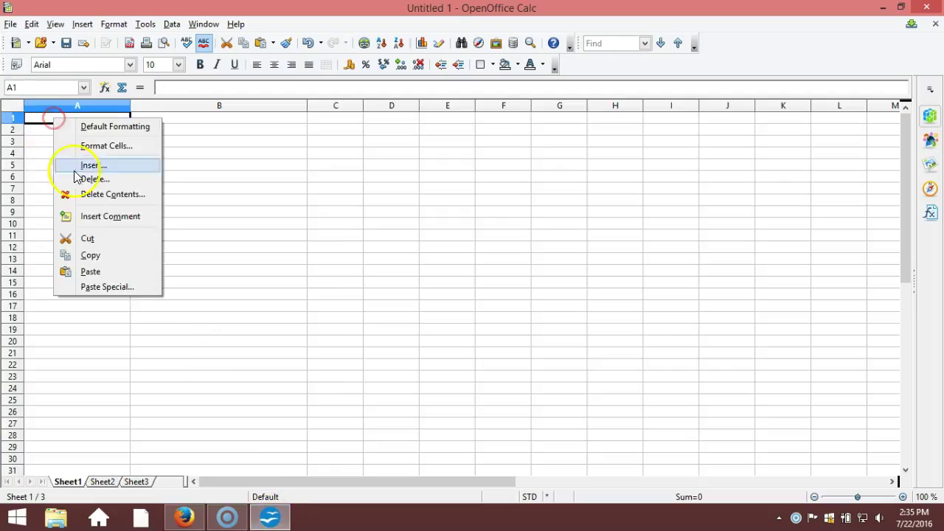
pyautogui.click(125, 282)
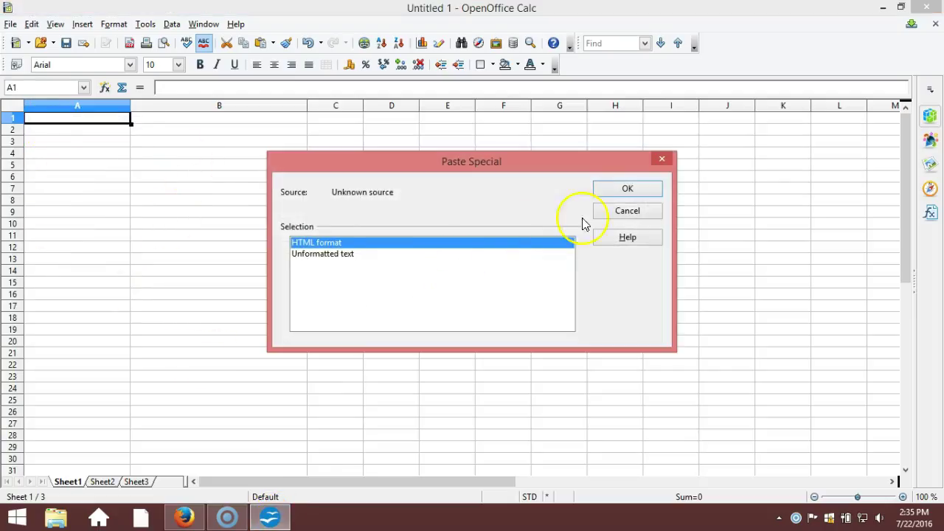
pyautogui.click(604, 188)
pyautogui.click(170, 120)
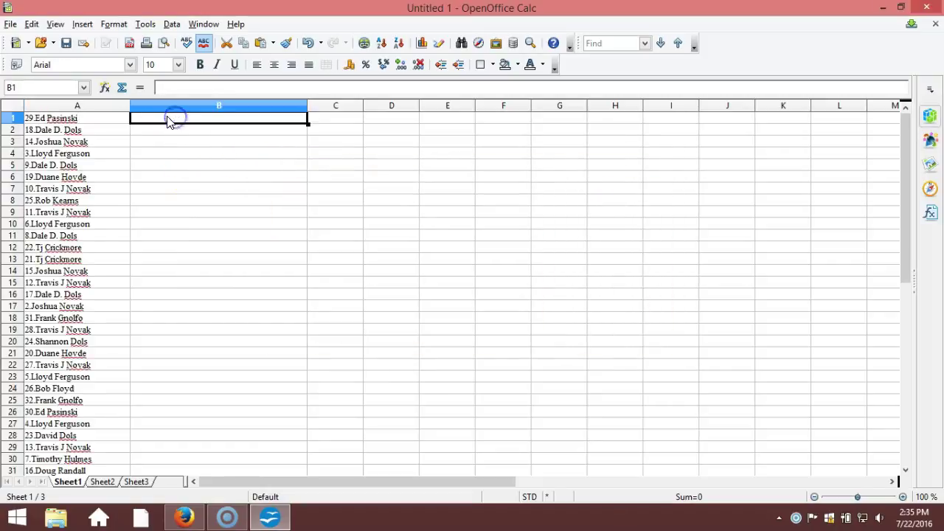
pyautogui.moveTo(130, 110); pyautogui.dragTo(107, 112)
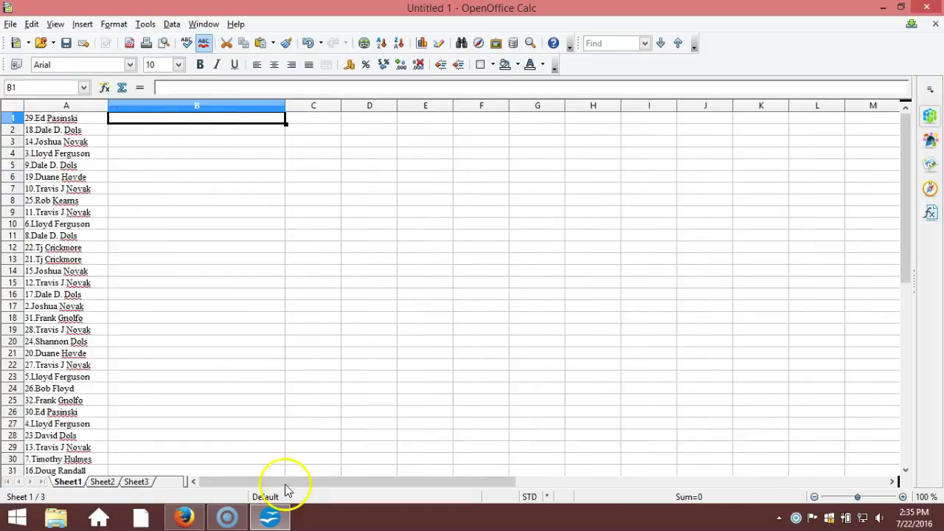
pyautogui.click(188, 519)
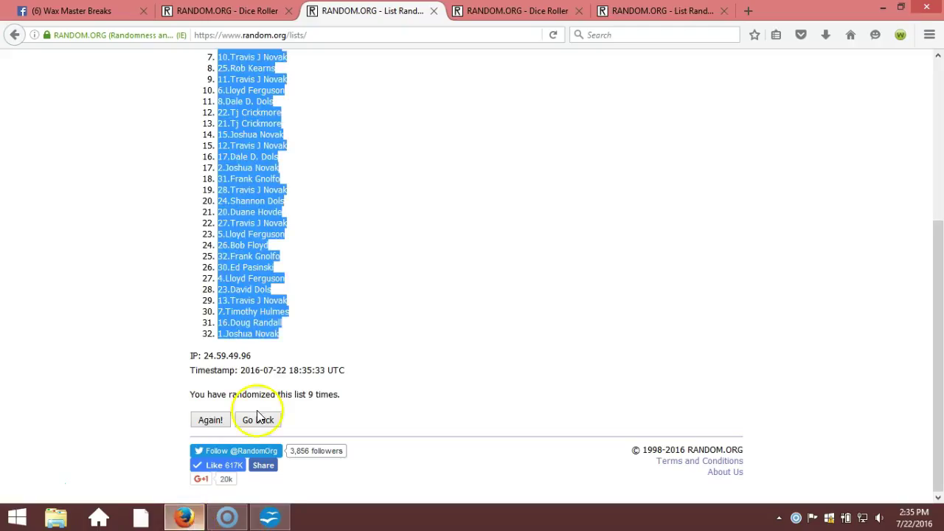
# Roll two fresh dice, then return to the List Randomizer form holding the 32 NFL teams.
pyautogui.click(489, 10)
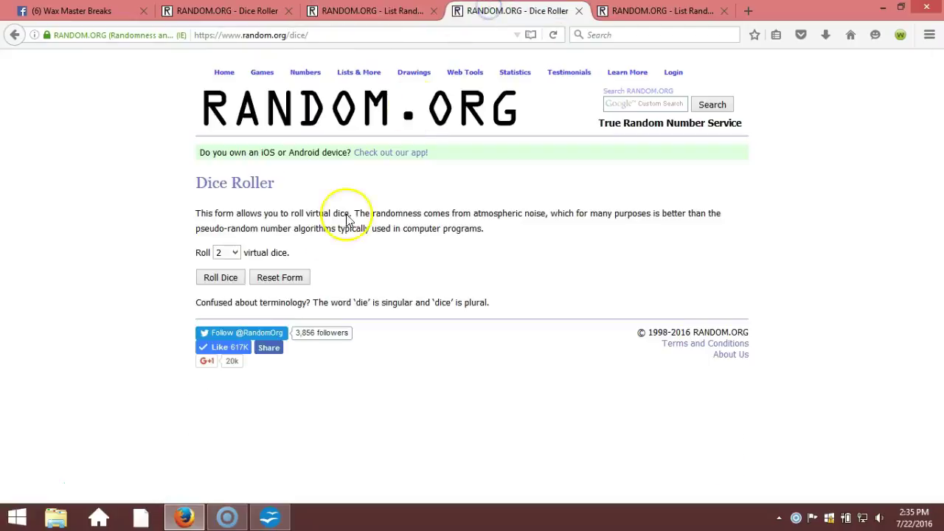
pyautogui.click(230, 283)
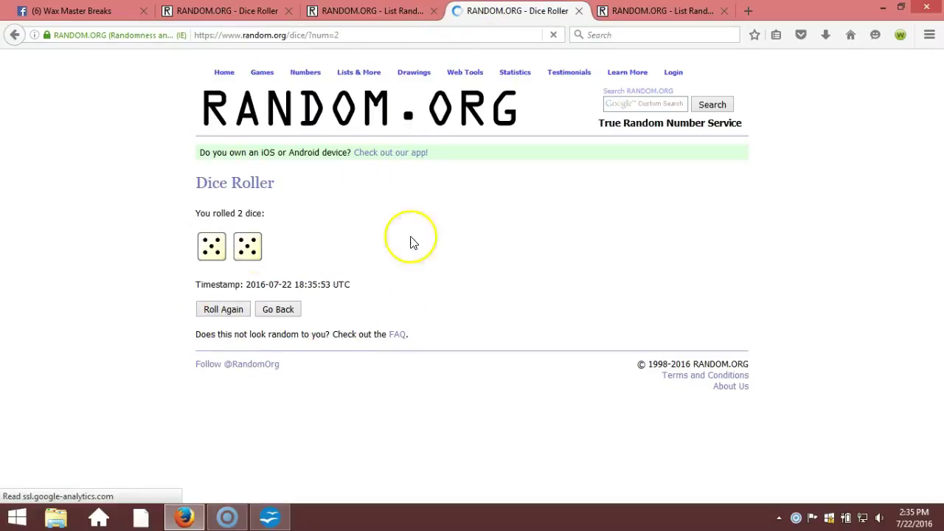
pyautogui.click(632, 8)
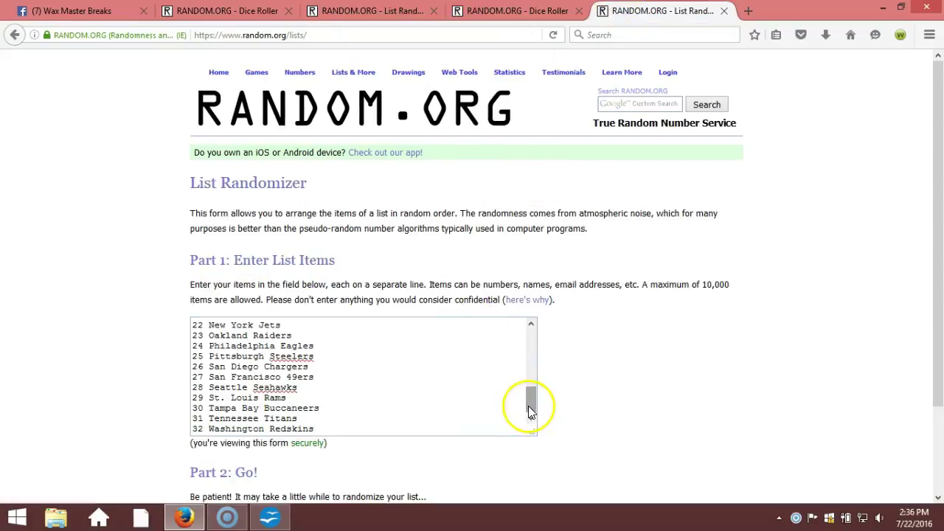
pyautogui.moveTo(528, 405); pyautogui.dragTo(534, 337)
pyautogui.click(915, 518)
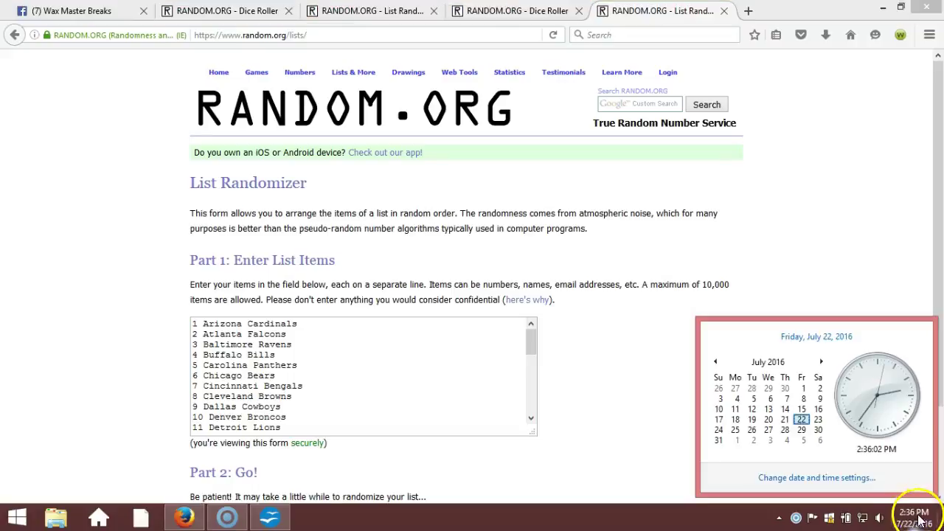
pyautogui.click(592, 404)
pyautogui.scroll(-3, 344, 347)
pyautogui.click(509, 11)
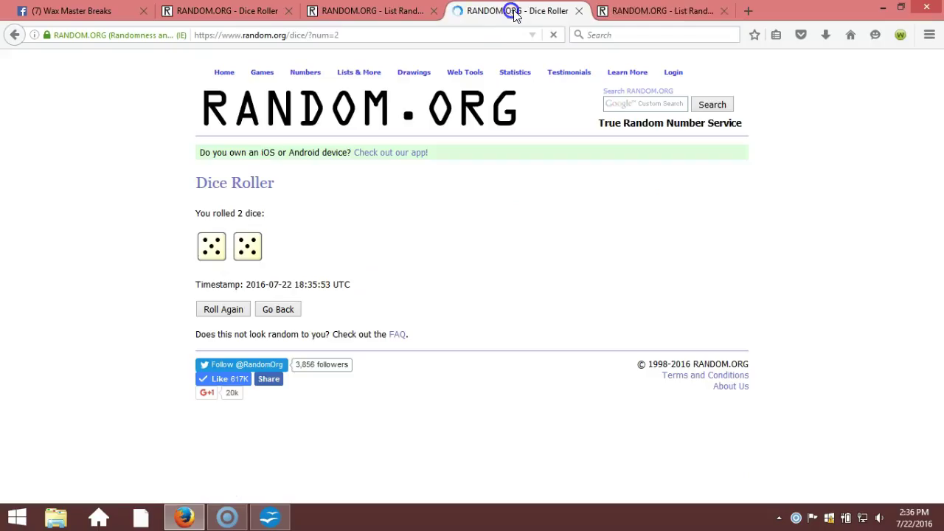
pyautogui.click(659, 10)
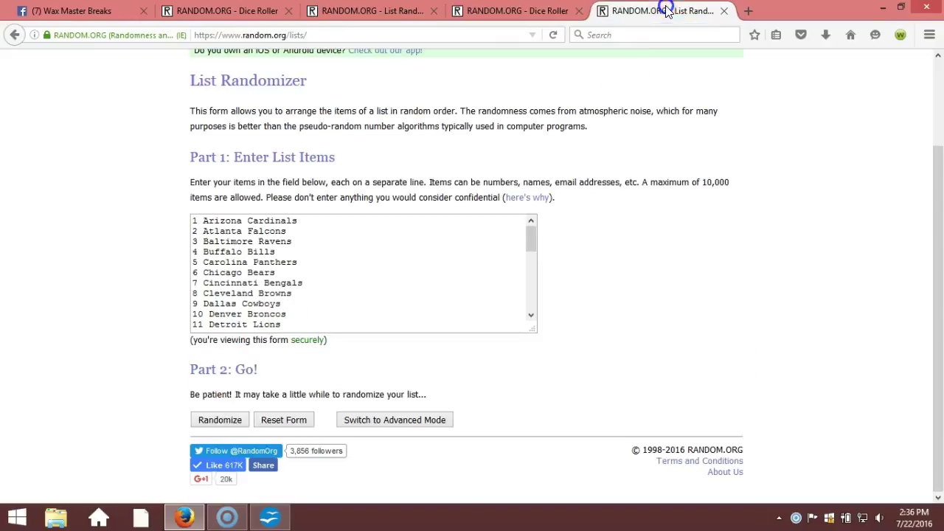
# Randomize the 32-team NFL list and reshuffle it three more times.
pyautogui.click(238, 423)
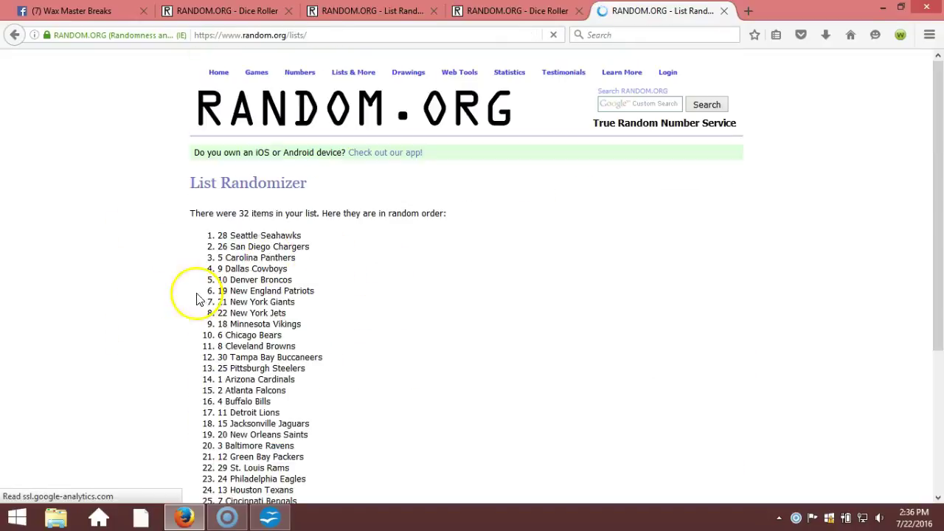
pyautogui.moveTo(341, 213); pyautogui.dragTo(237, 214)
pyautogui.scroll(-5, 258, 346)
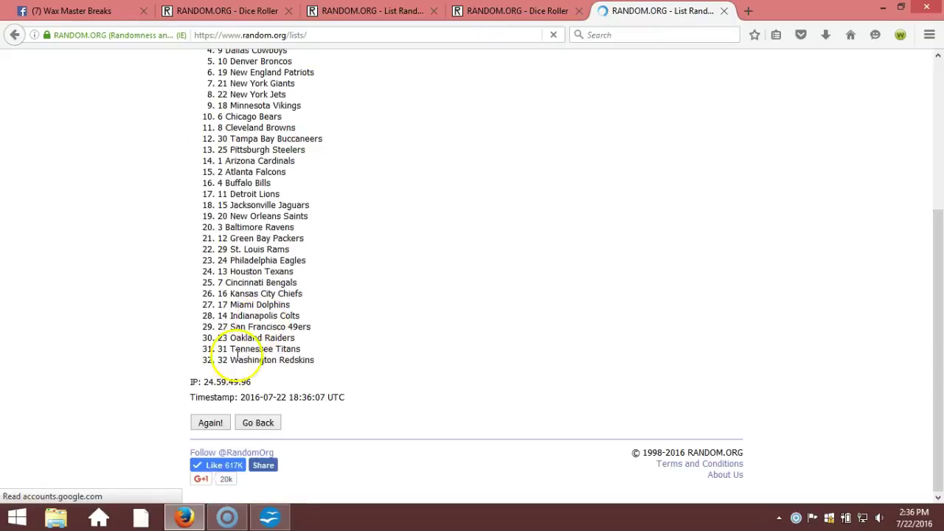
pyautogui.click(210, 424)
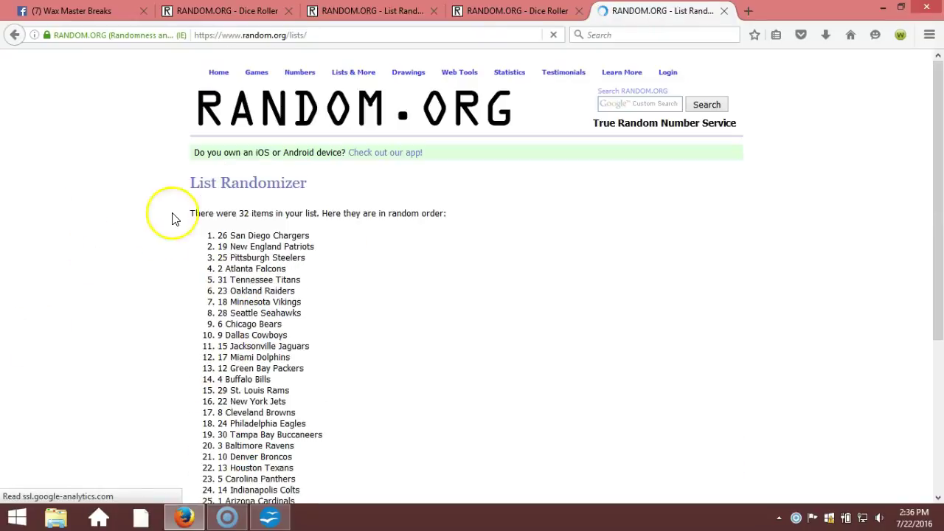
pyautogui.scroll(-3, 242, 332)
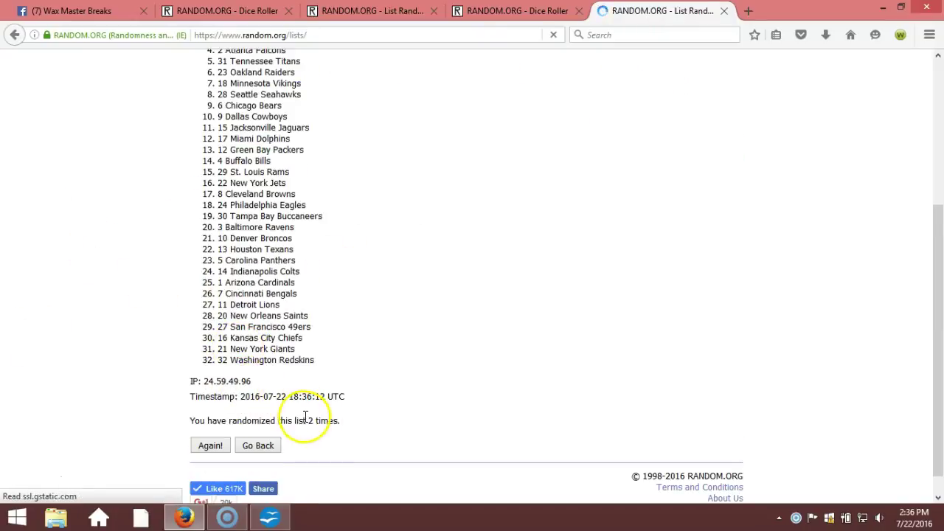
pyautogui.moveTo(304, 420); pyautogui.dragTo(372, 417)
pyautogui.click(207, 447)
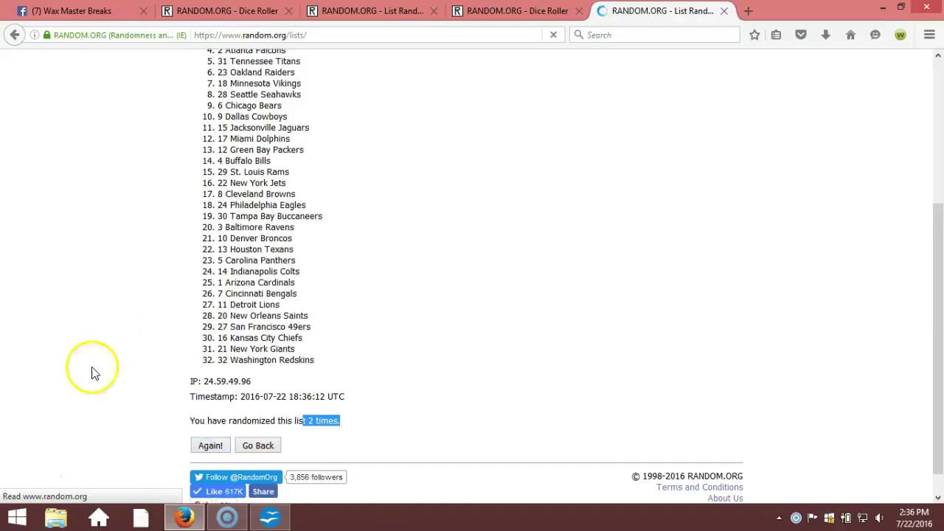
pyautogui.scroll(-3, 190, 414)
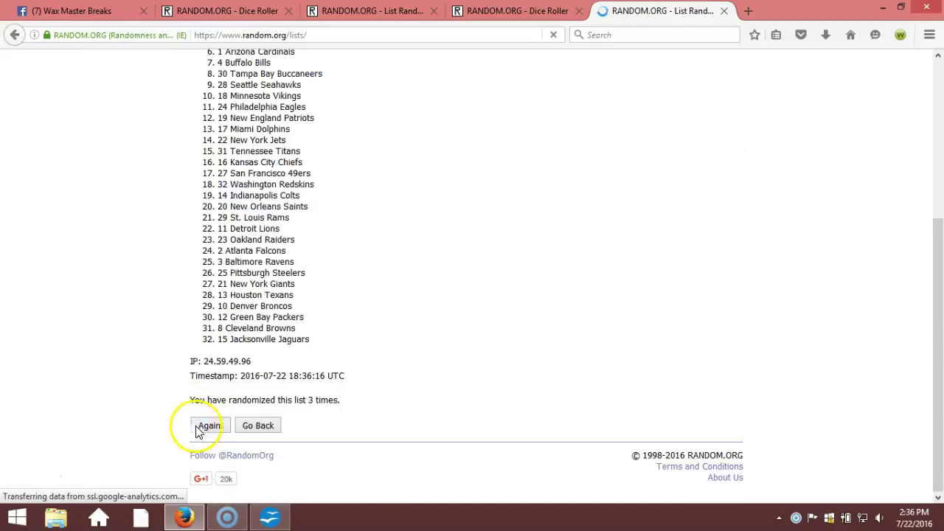
pyautogui.click(199, 428)
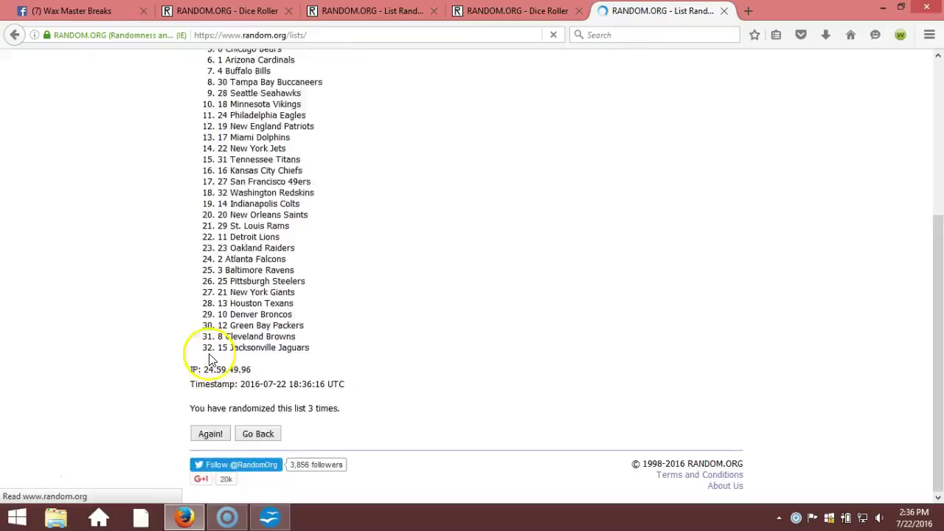
# Reshuffle the team list five more times, reaching 9 randomizations with 13 Houston Texans last.
pyautogui.scroll(-5, 173, 375)
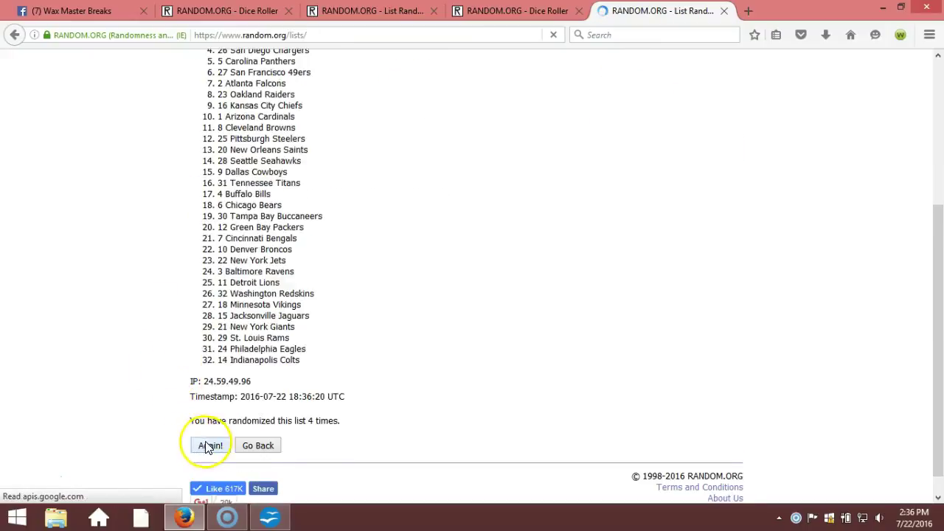
pyautogui.click(209, 446)
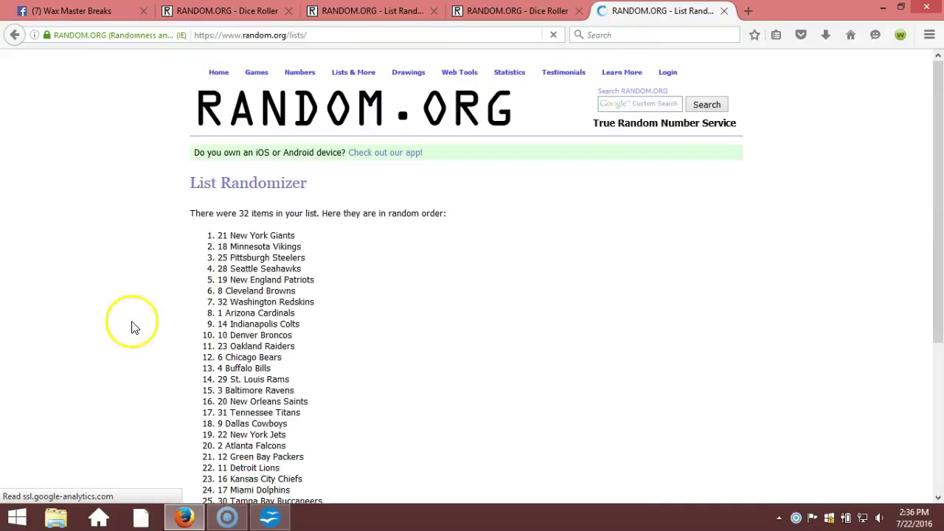
pyautogui.scroll(-5, 195, 361)
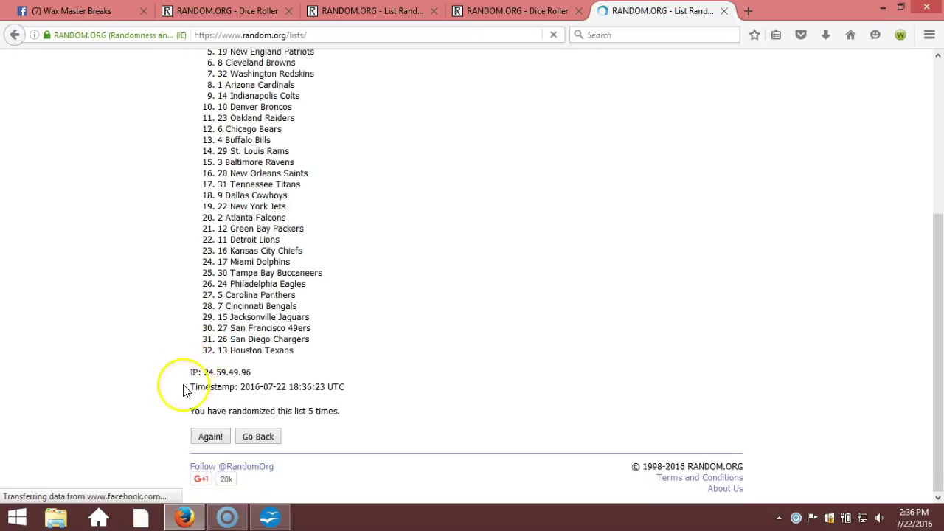
pyautogui.click(211, 438)
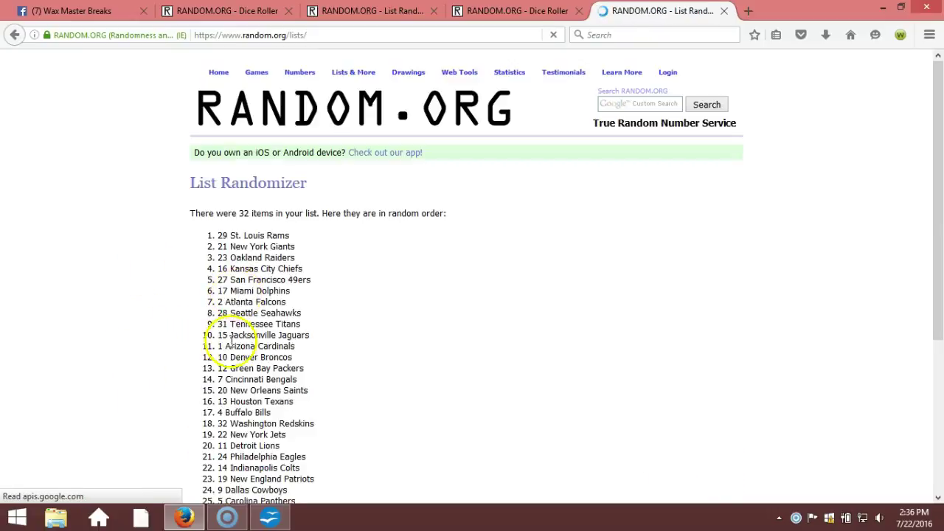
pyautogui.scroll(-5, 172, 371)
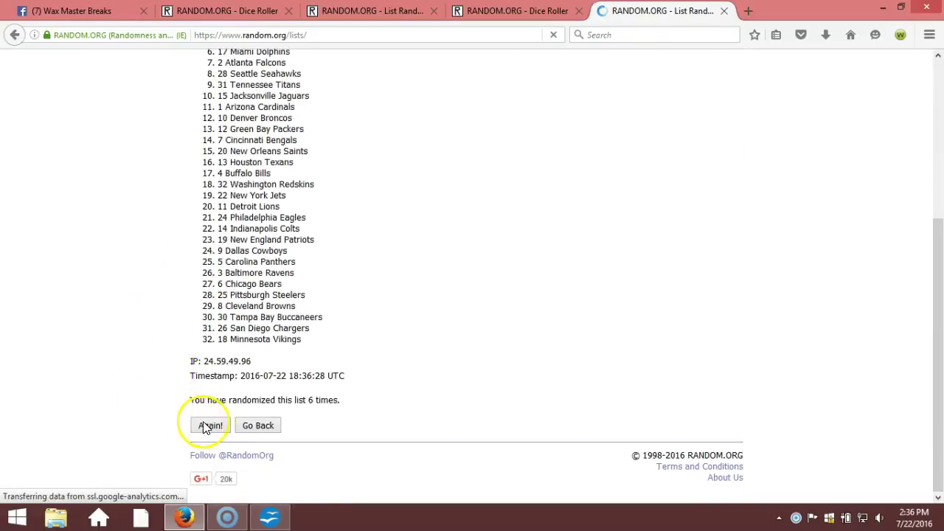
pyautogui.click(212, 426)
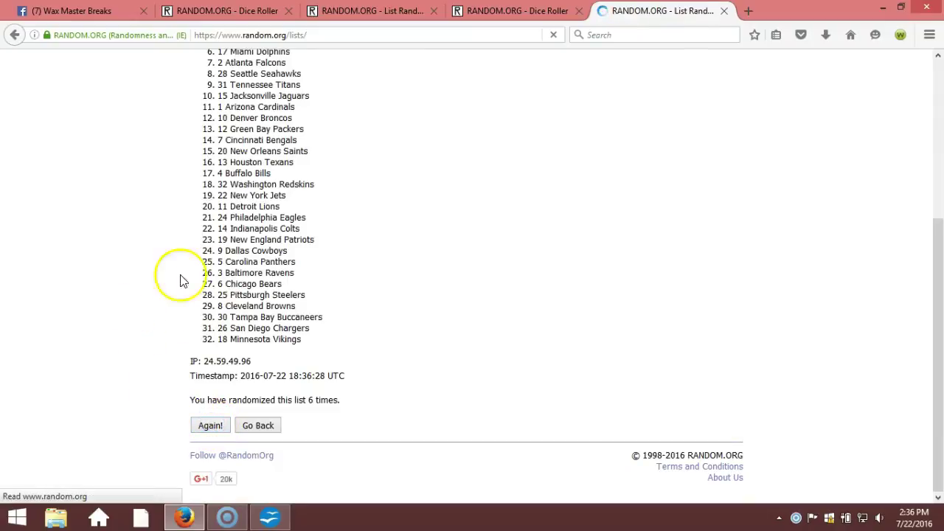
pyautogui.scroll(-5, 177, 354)
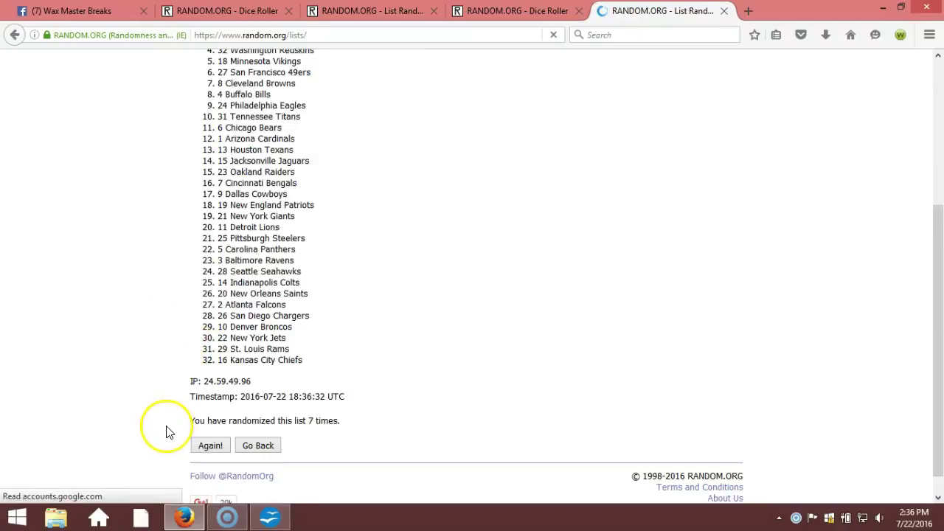
pyautogui.click(211, 446)
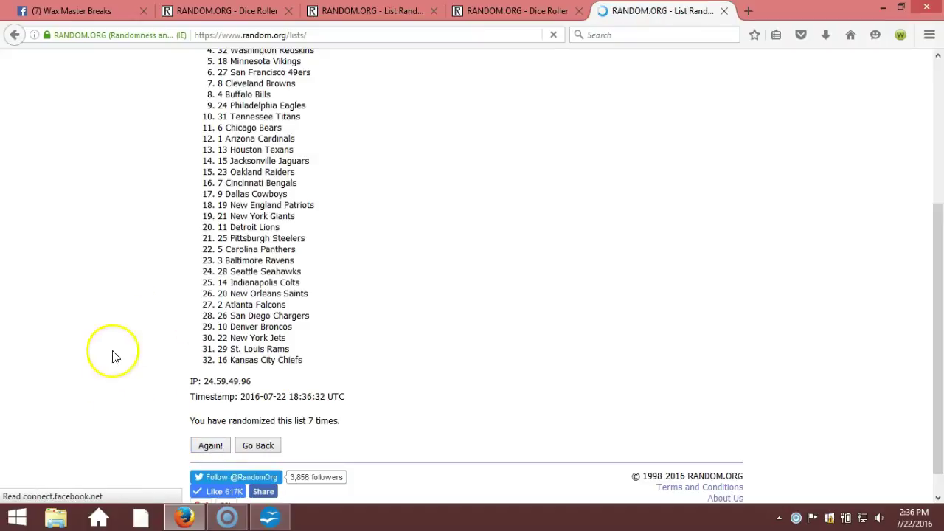
pyautogui.scroll(-5, 211, 355)
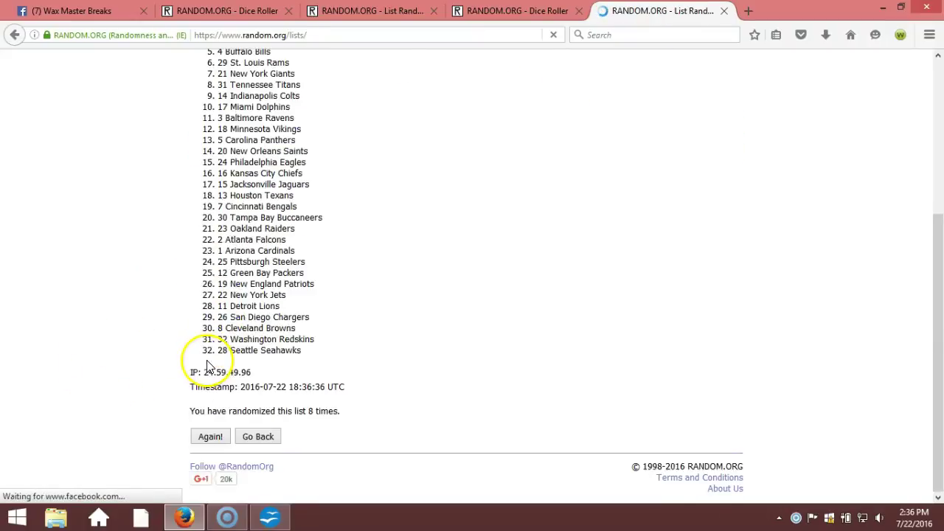
pyautogui.click(214, 437)
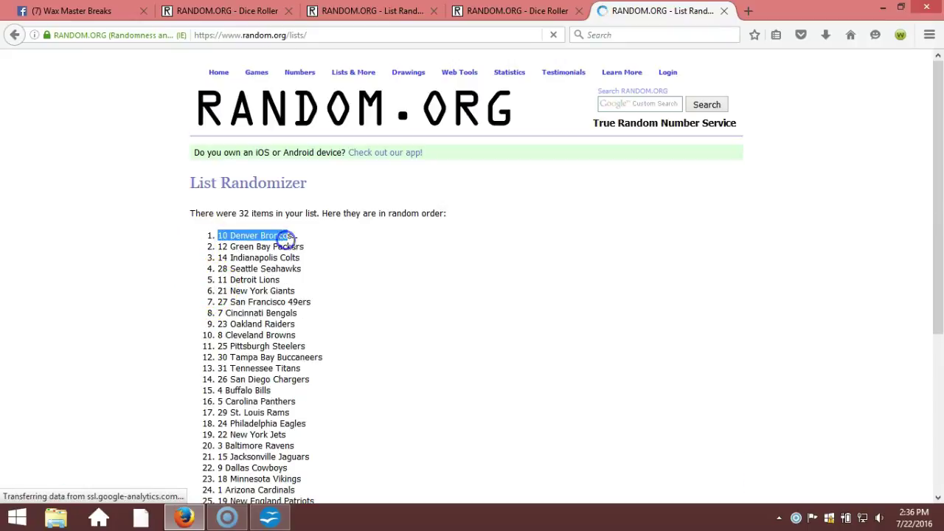
pyautogui.scroll(-4, 224, 439)
pyautogui.moveTo(219, 430); pyautogui.dragTo(302, 438)
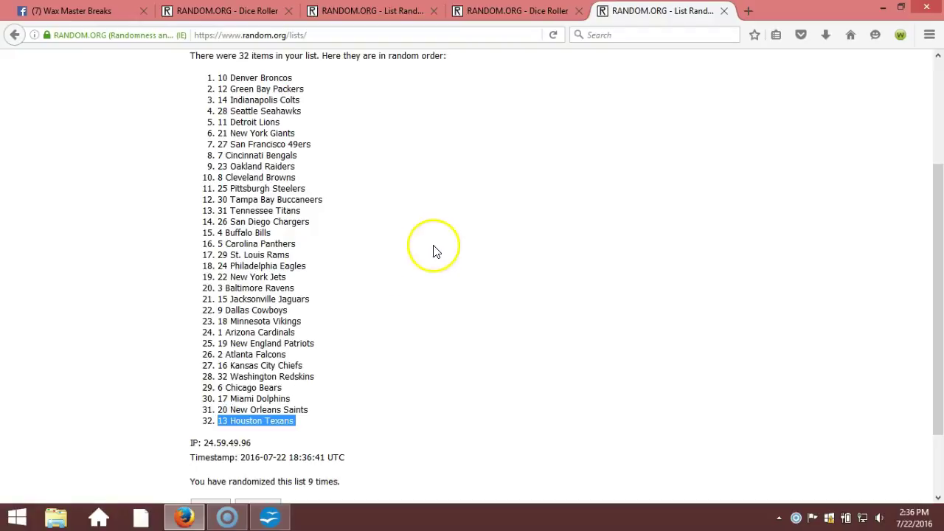
pyautogui.click(516, 11)
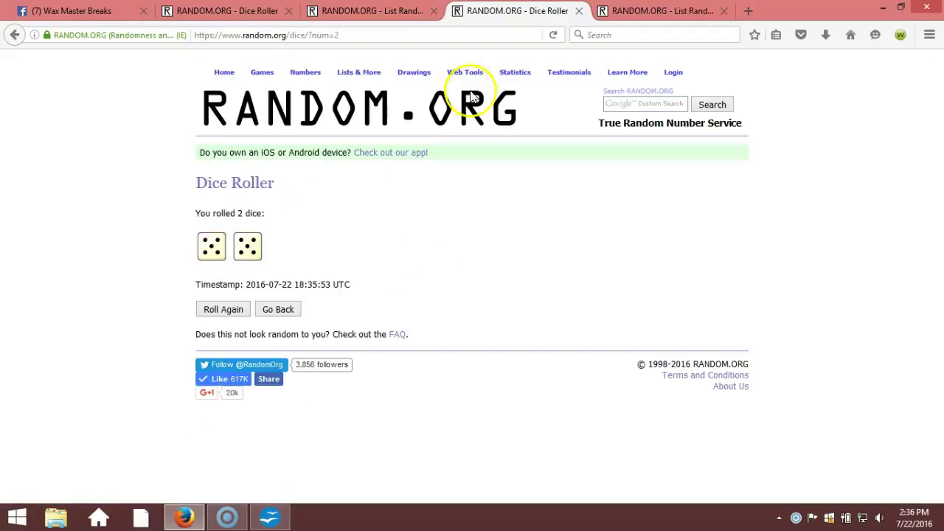
# Shuffle the NFL team list a tenth time and select all 32 teams for copying.
pyautogui.click(693, 10)
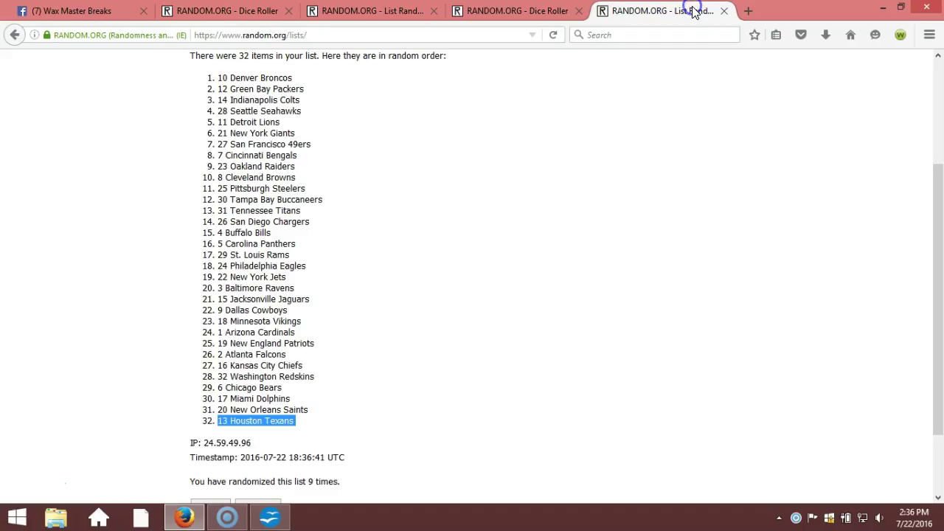
pyautogui.click(924, 523)
pyautogui.click(506, 387)
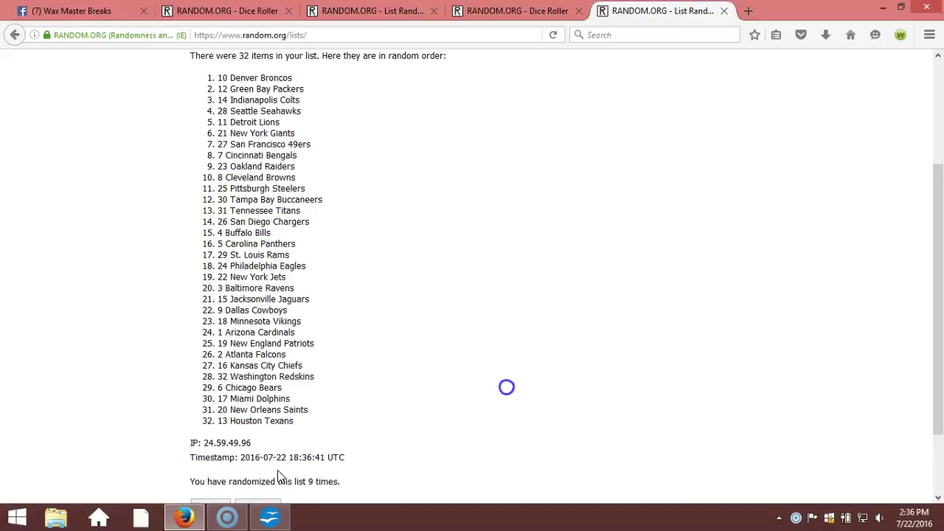
pyautogui.scroll(-3, 506, 386)
pyautogui.click(211, 435)
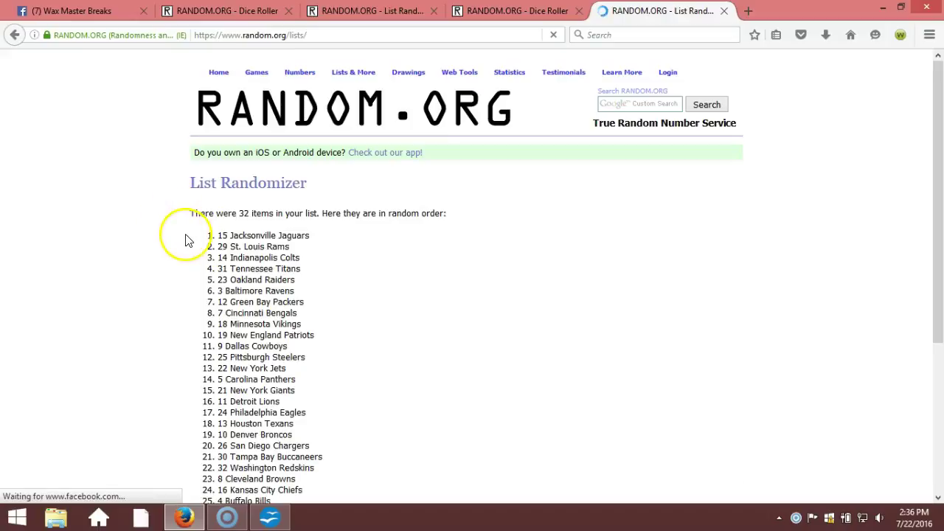
pyautogui.moveTo(217, 235); pyautogui.dragTo(314, 404)
pyautogui.rightClick(298, 386)
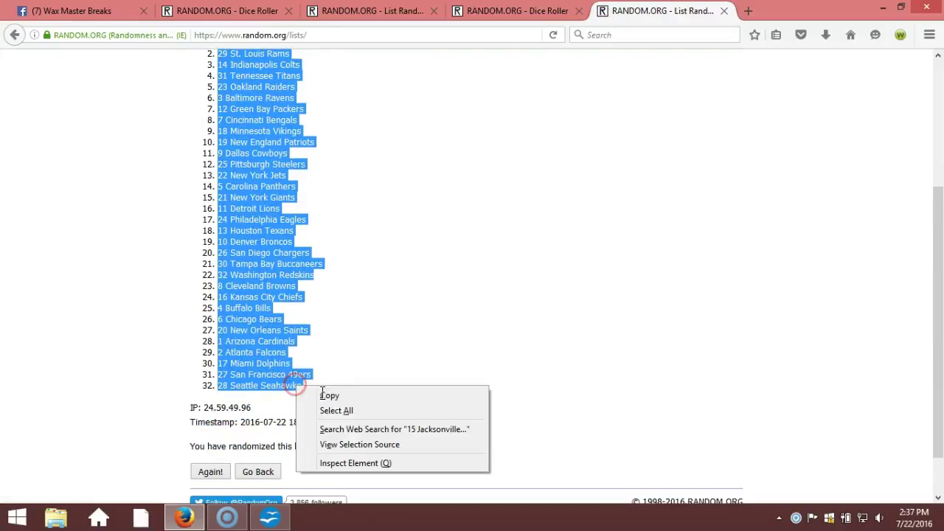
# Copy the team list, paste it as HTML format into column B from B1, and check B32.
pyautogui.click(343, 396)
pyautogui.click(269, 517)
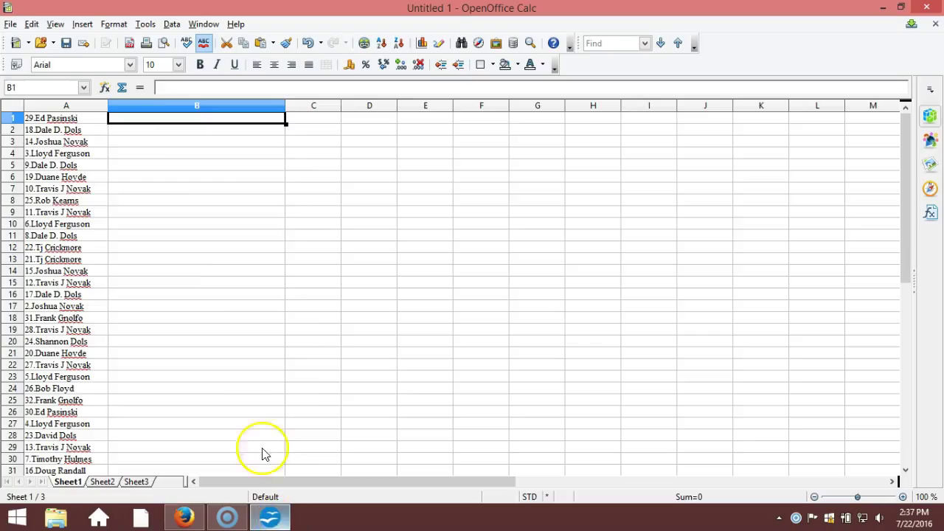
pyautogui.rightClick(163, 120)
pyautogui.click(248, 285)
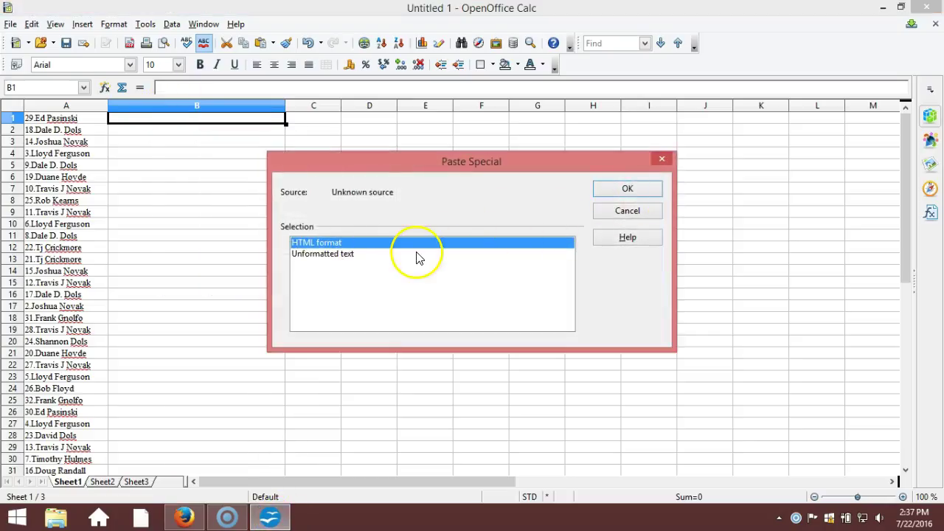
pyautogui.click(617, 193)
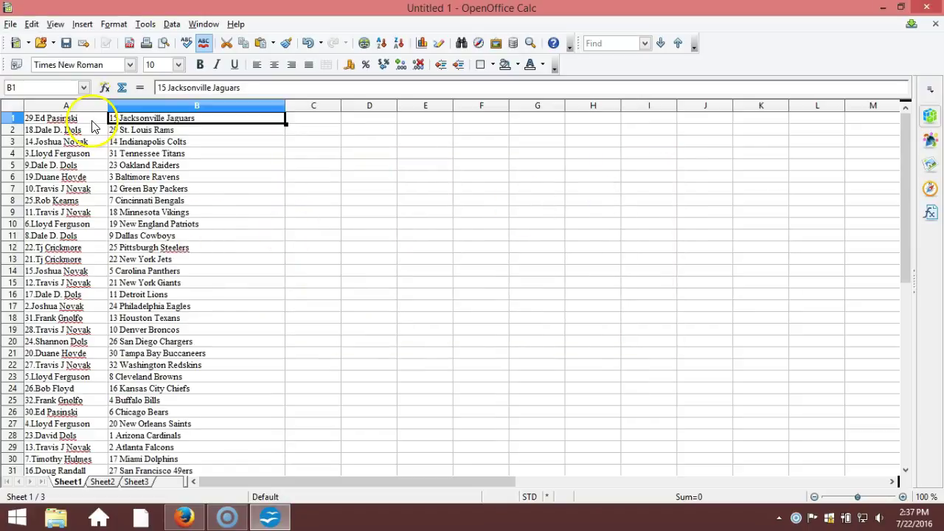
pyautogui.scroll(-2, 247, 253)
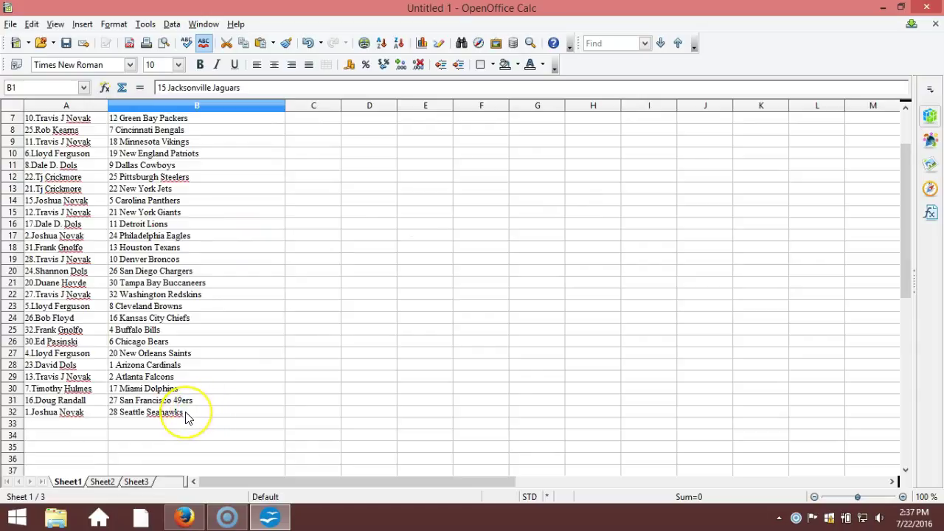
pyautogui.click(186, 414)
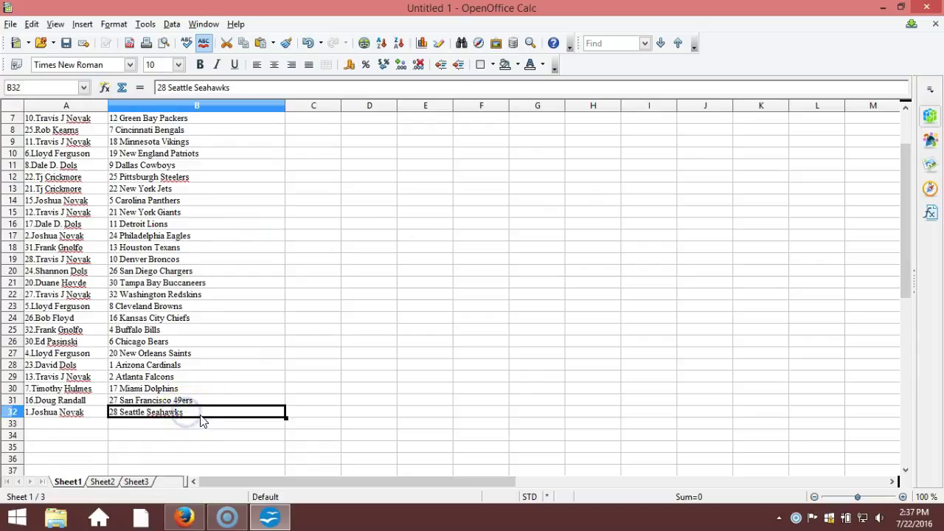
pyautogui.scroll(2, 291, 446)
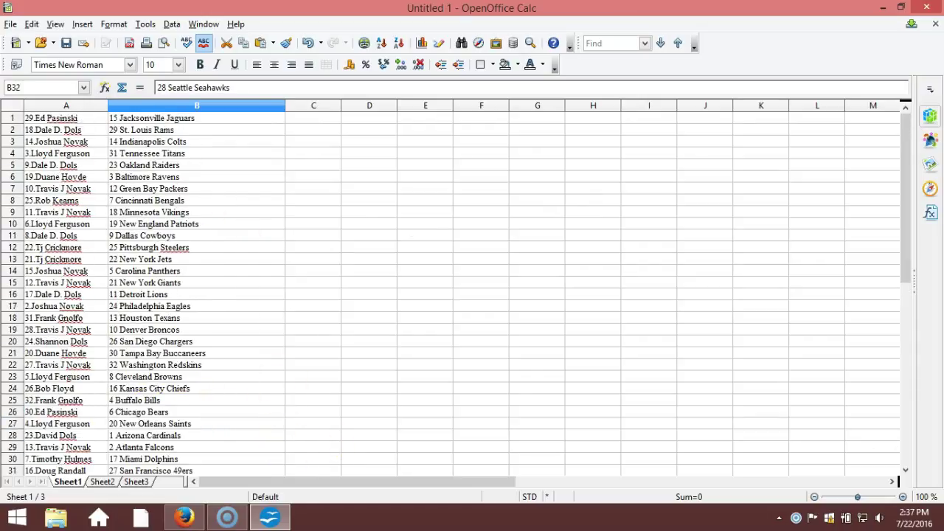